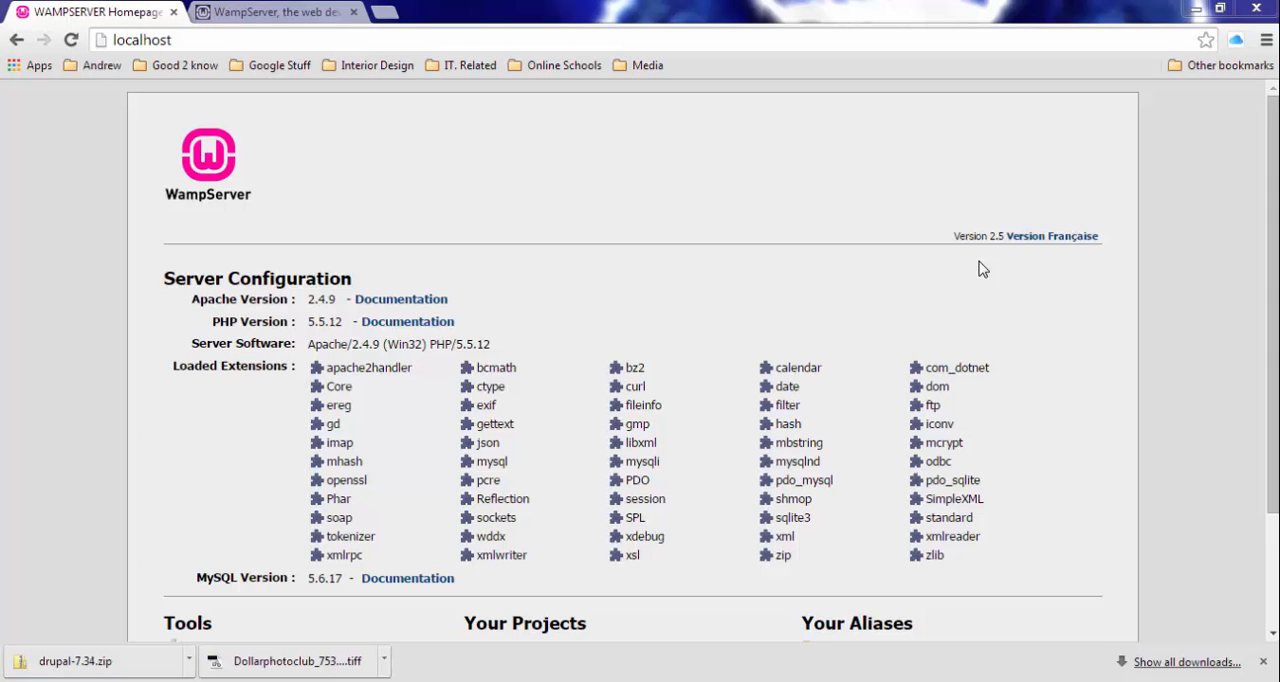
- Load drupal.org in the browser tab showing the WampServer website and open the Download & Extend page
{"action": "left_click", "coordinate": [318, 11]}
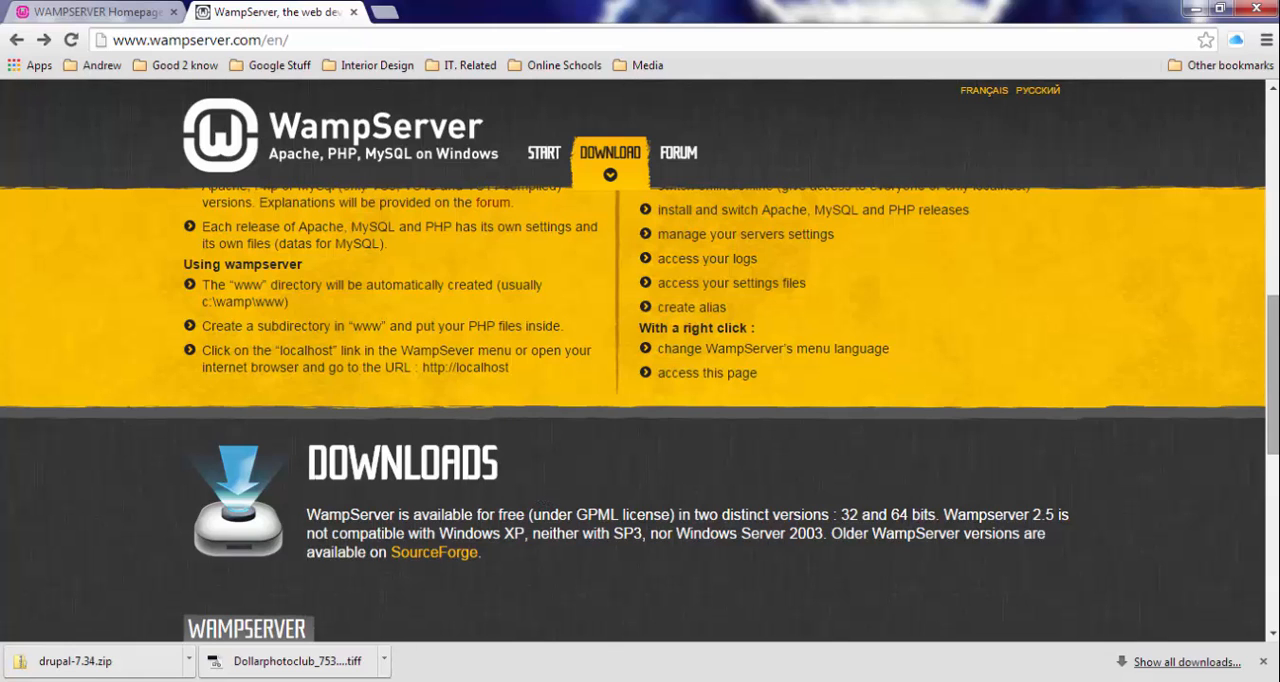
{"action": "left_click_drag", "start_coordinate": [1275, 380], "coordinate": [1277, 208]}
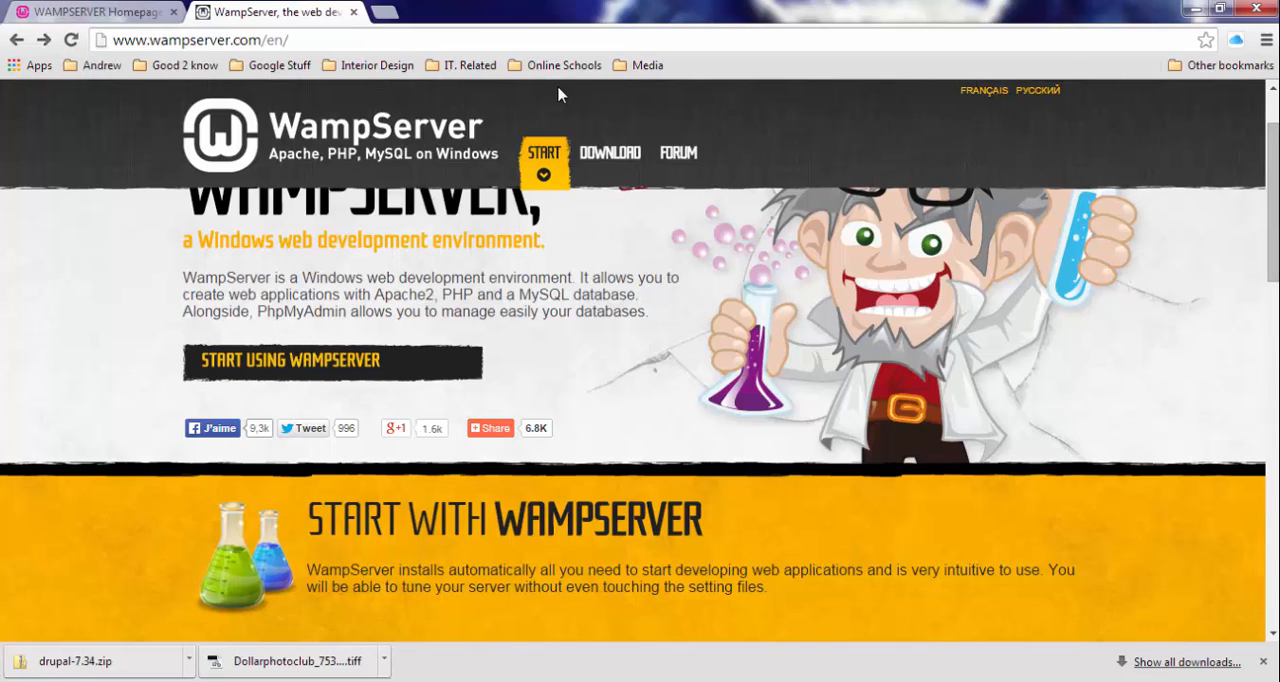
{"action": "left_click", "coordinate": [322, 42]}
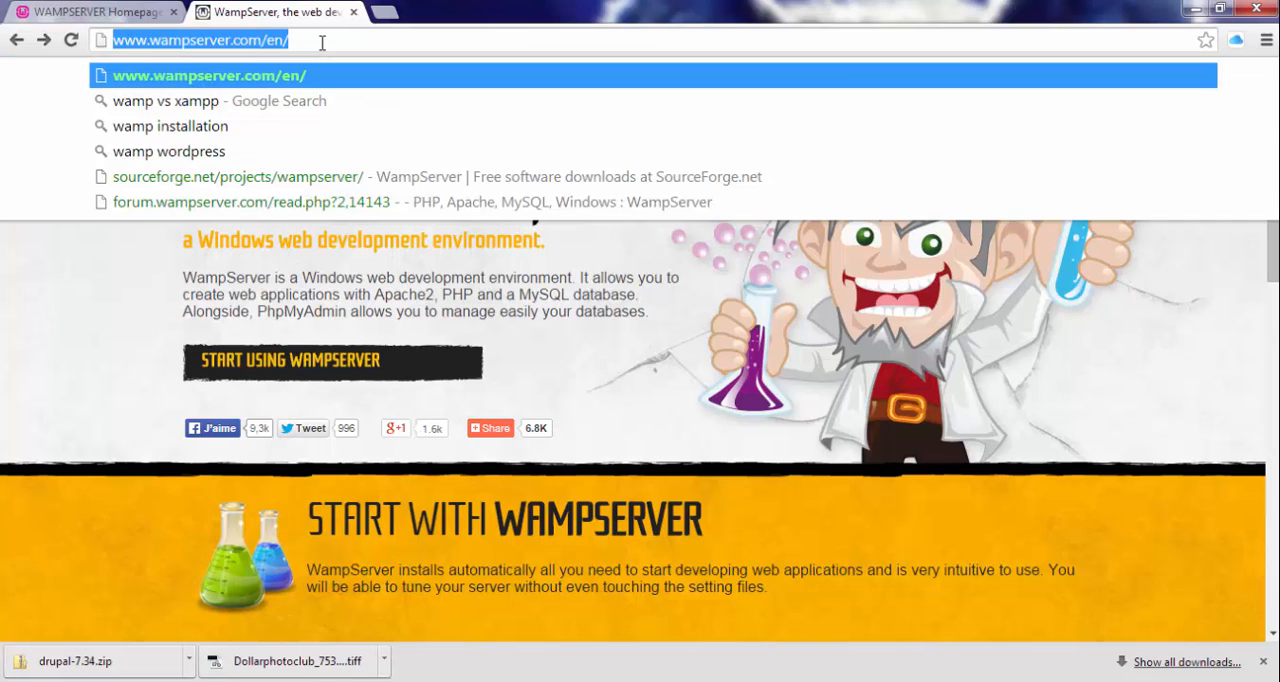
{"action": "type", "text": "drupal"}
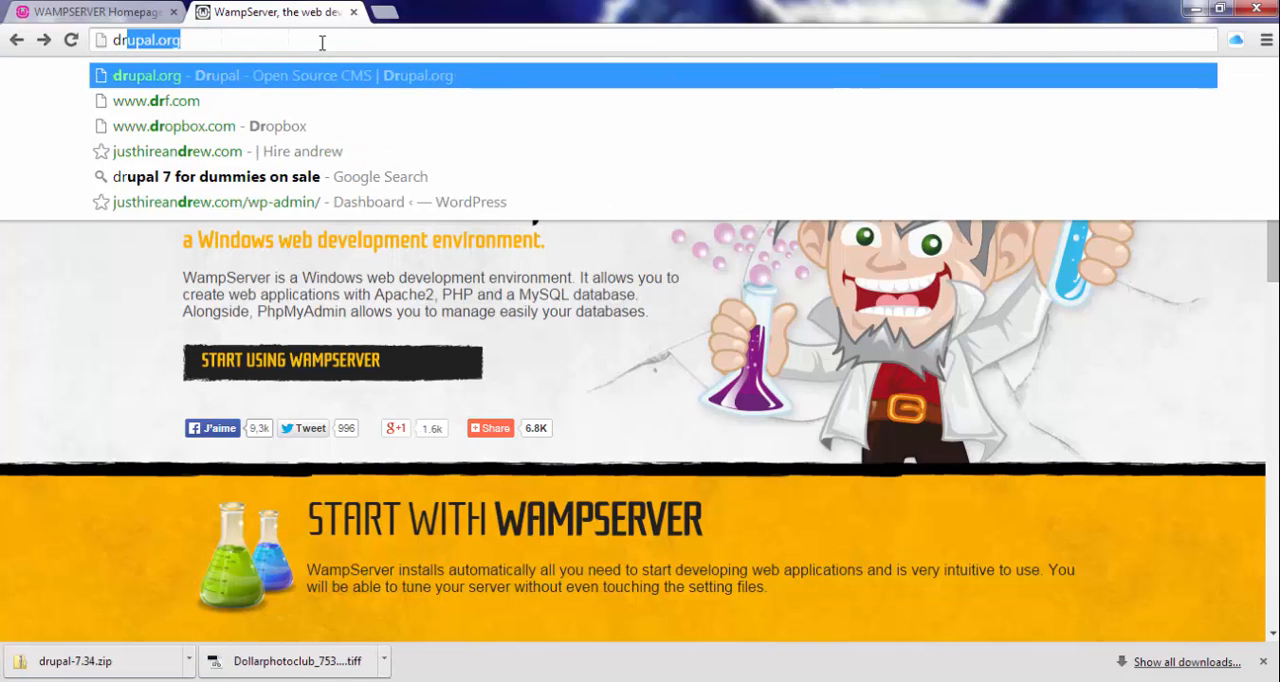
{"action": "type", "text": ".com"}
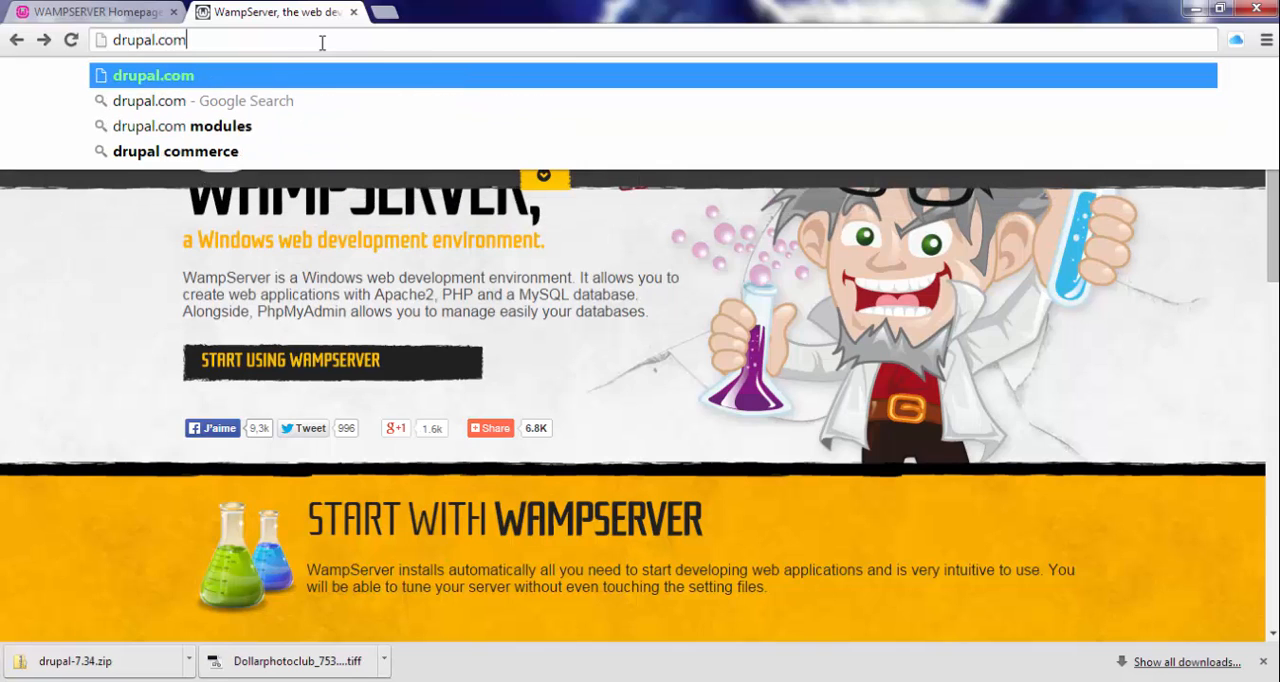
{"action": "key", "text": "BackSpace"}
{"action": "key", "text": "BackSpace"}
{"action": "key", "text": "BackSpace"}
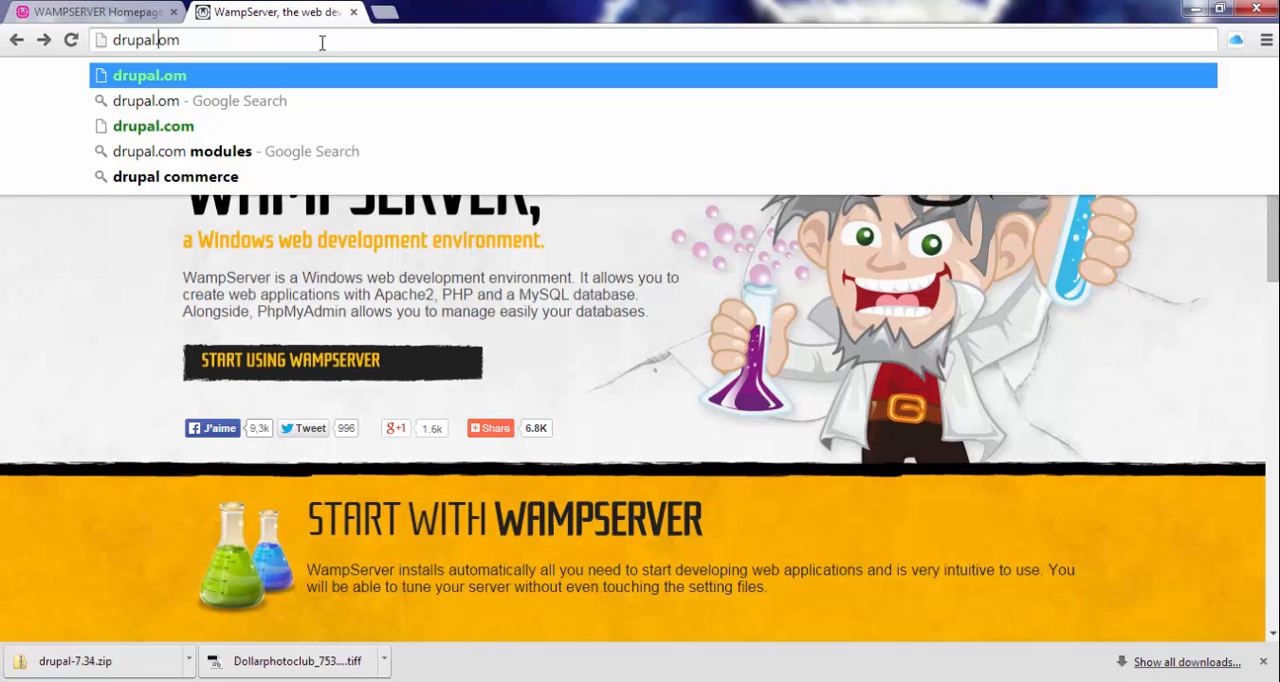
{"action": "type", "text": "org"}
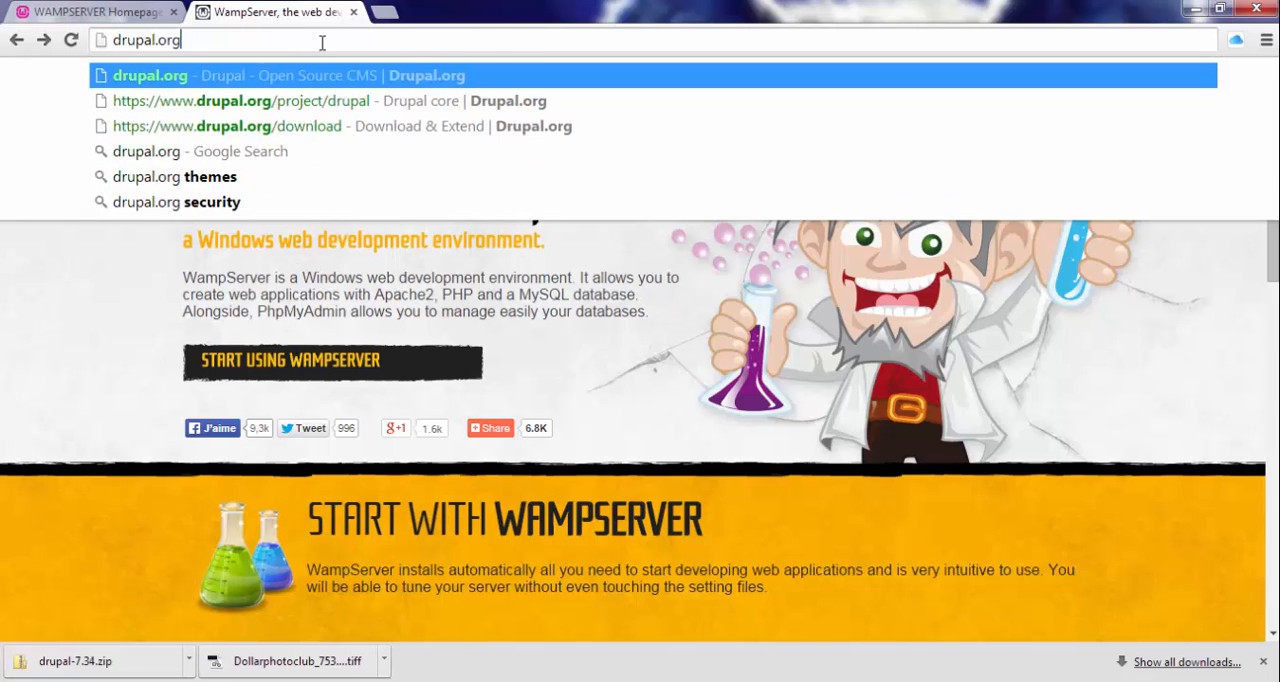
{"action": "key", "text": "Return"}
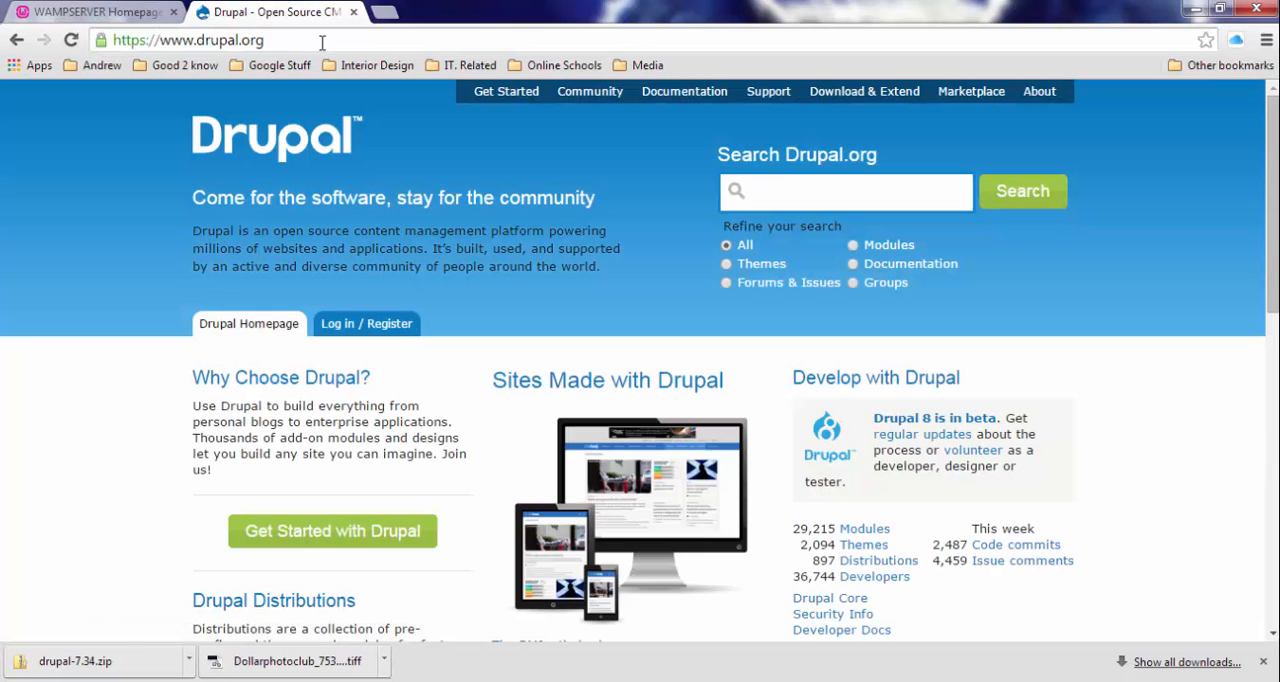
{"action": "left_click", "coordinate": [853, 98]}
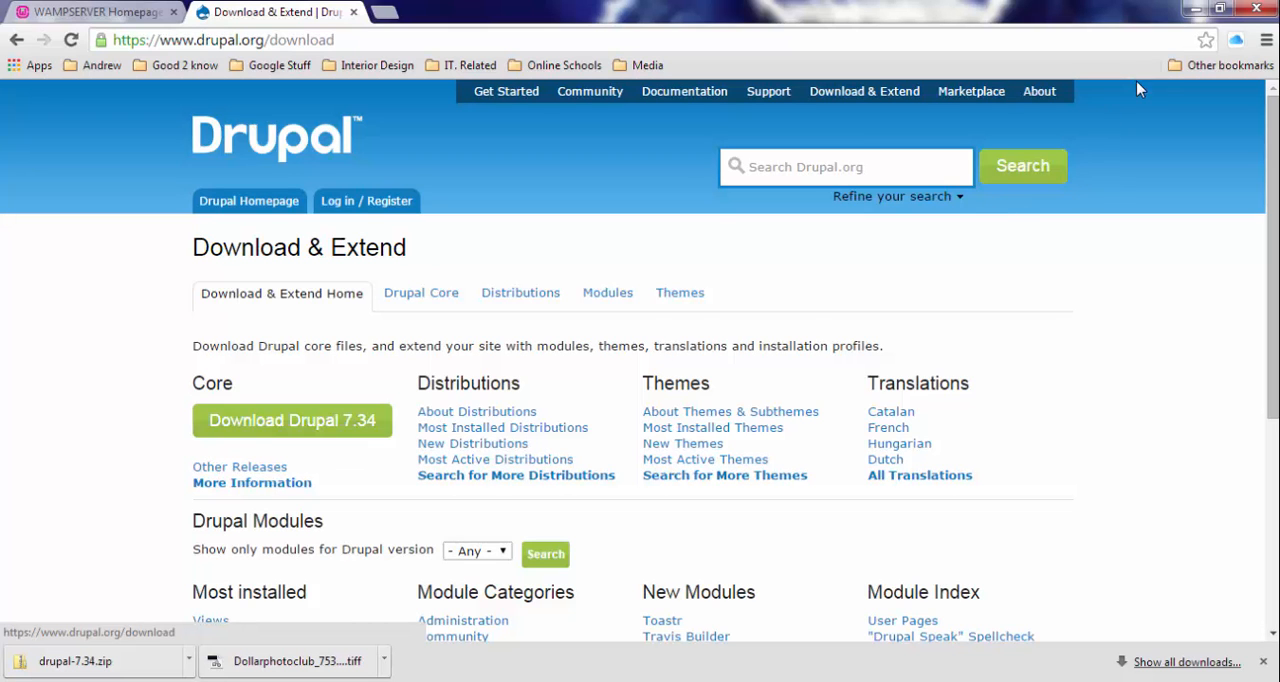
- Switch to the Downloads folder in Windows Explorer and open the extraction wizard for the drupal-7.34 zip file, placed clear of the folder tree
{"action": "left_click", "coordinate": [1195, 9]}
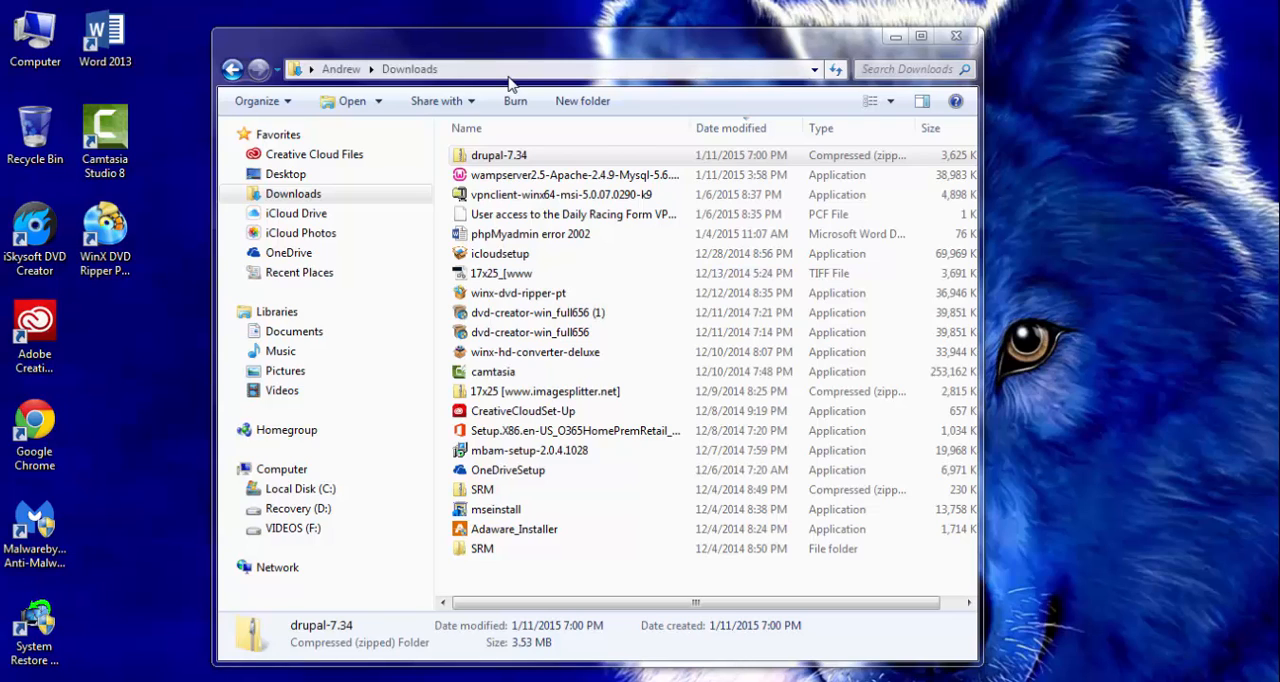
{"action": "right_click", "coordinate": [521, 162]}
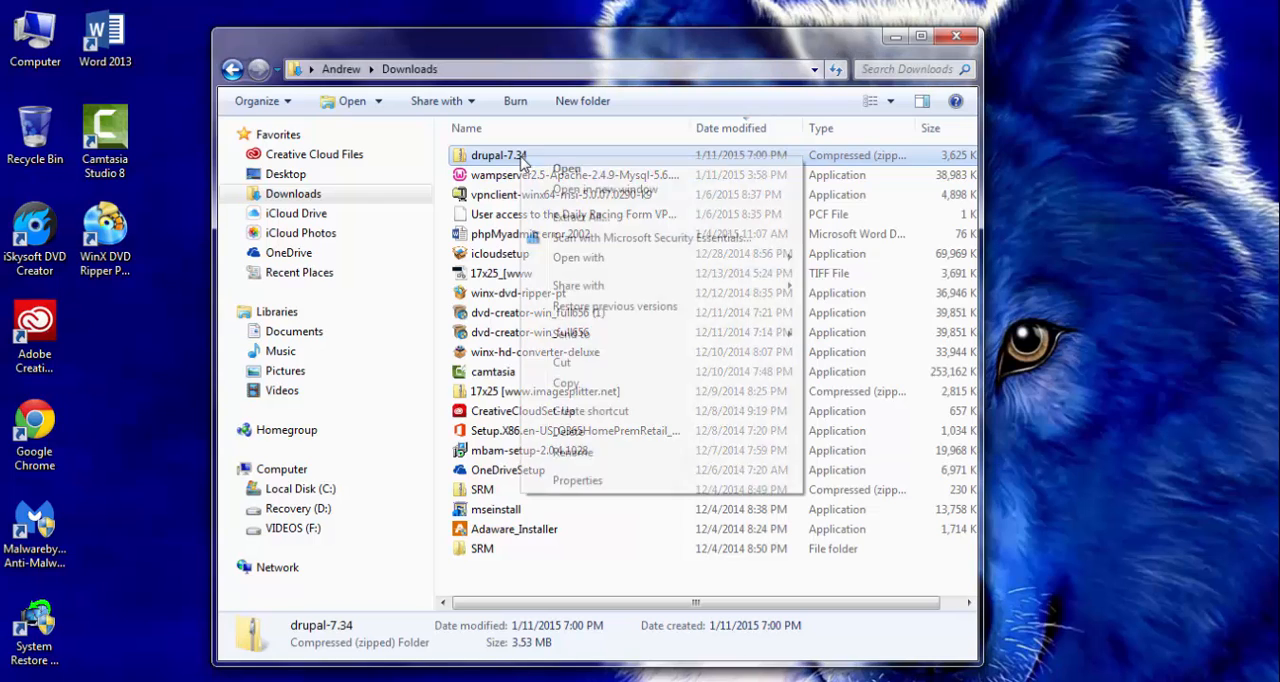
{"action": "left_click", "coordinate": [577, 218]}
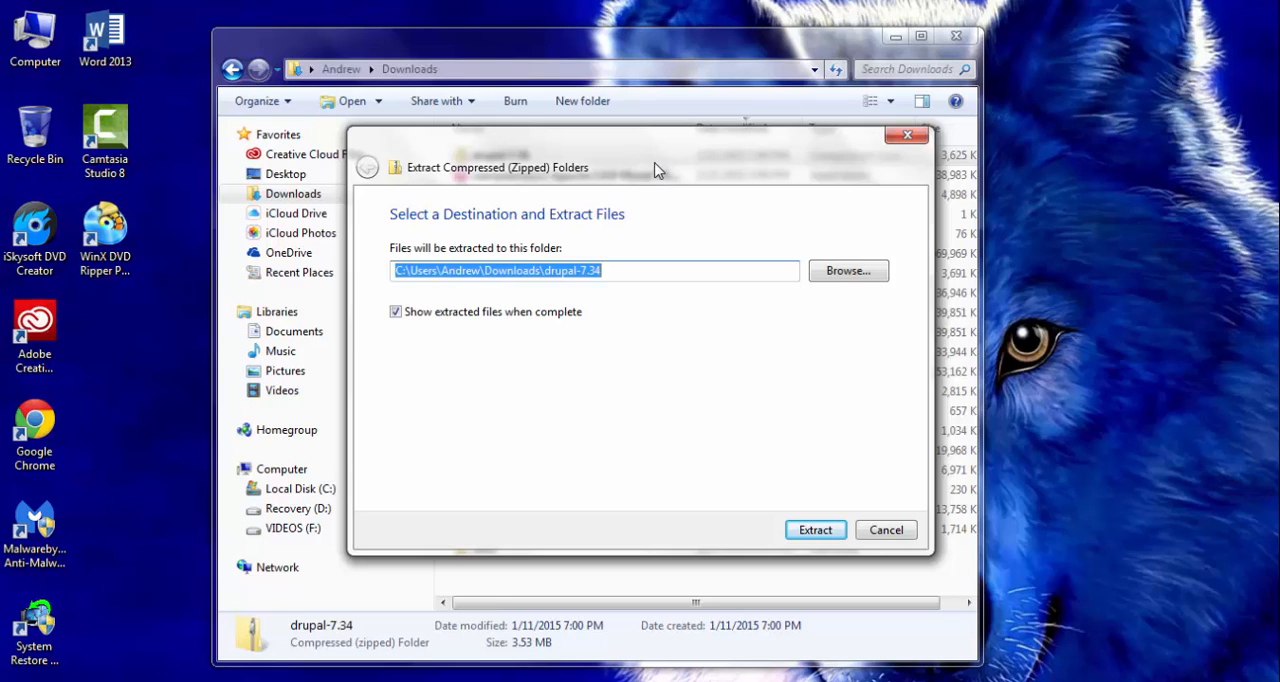
{"action": "left_click_drag", "start_coordinate": [656, 170], "coordinate": [985, 77]}
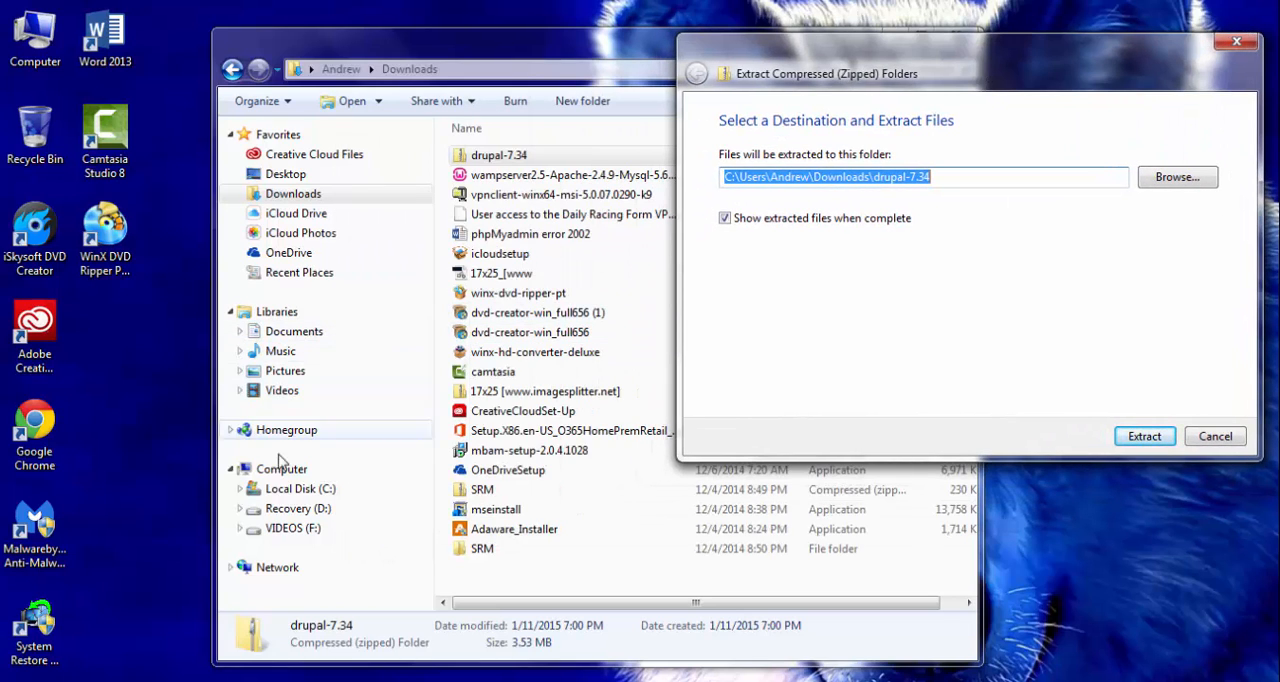
- Show the contents of the C:\wamp\www folder in the Explorer window
{"action": "left_click", "coordinate": [299, 491]}
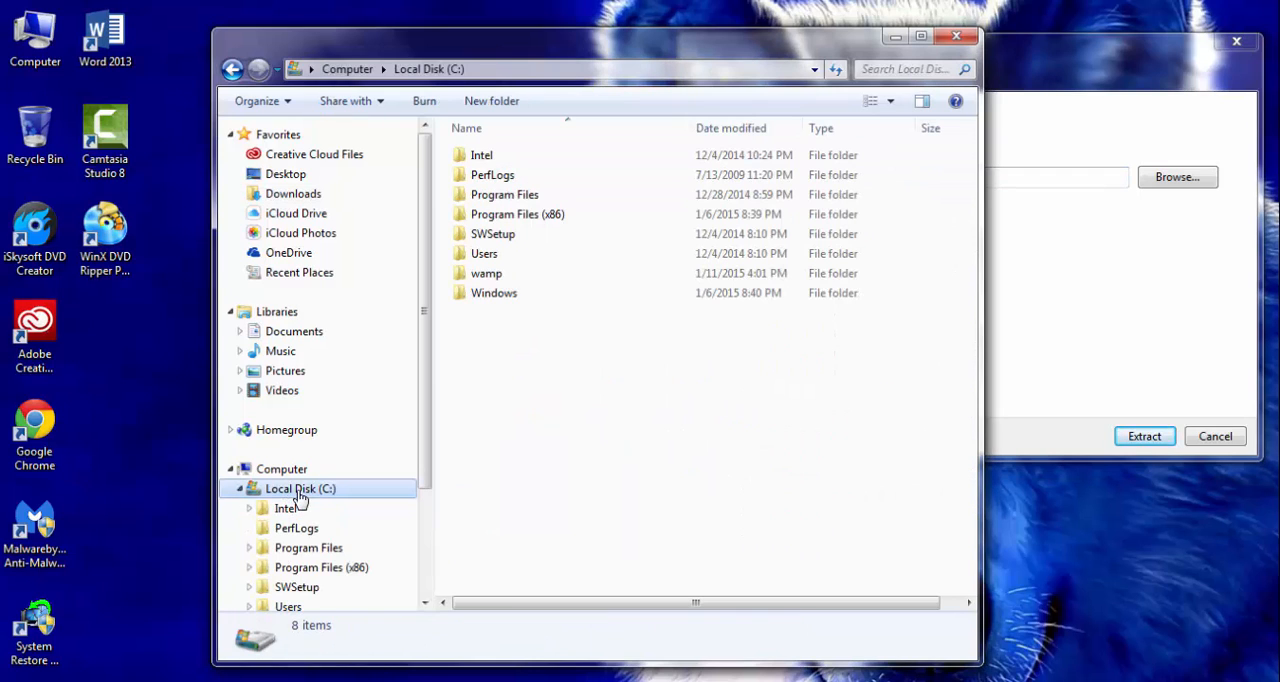
{"action": "double_click", "coordinate": [488, 276]}
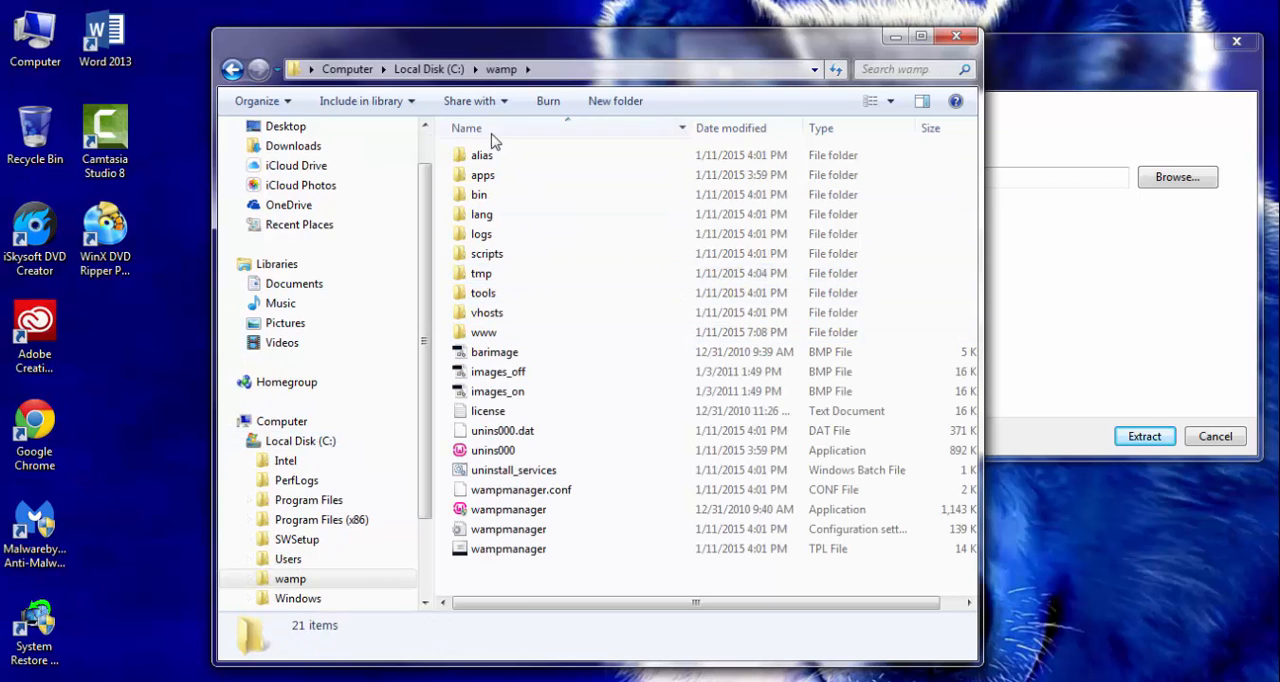
{"action": "double_click", "coordinate": [492, 334]}
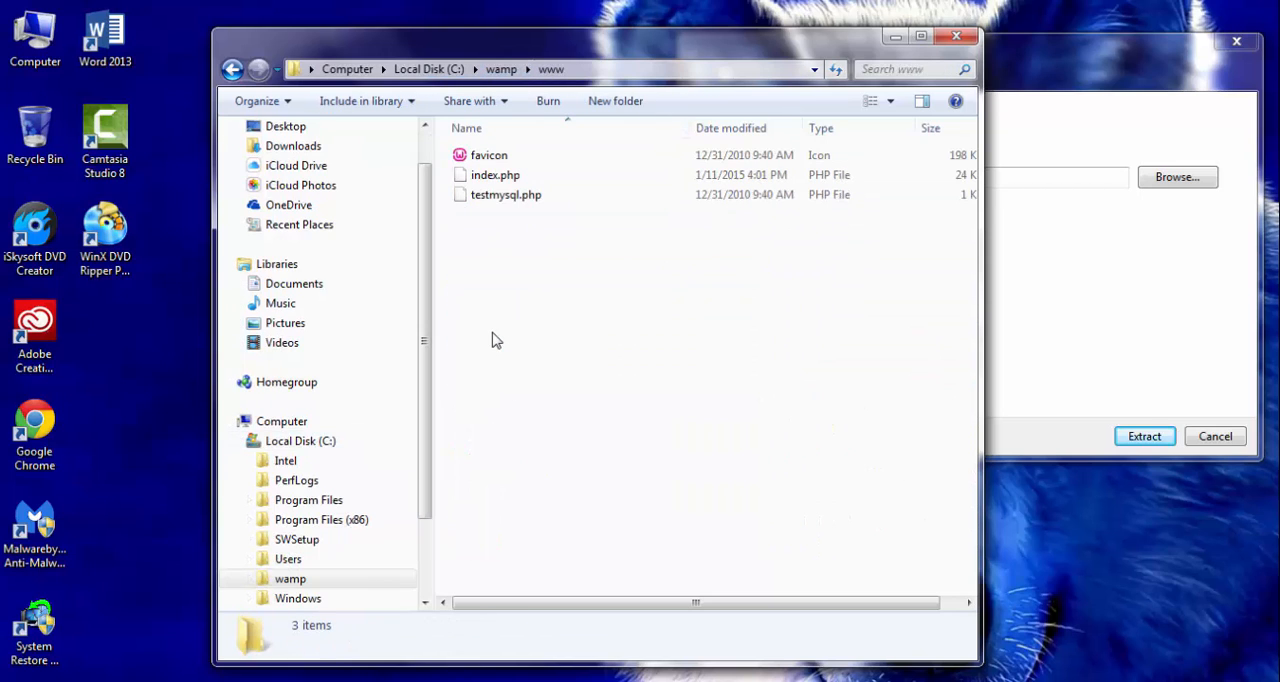
- Choose C:\wamp\www as the destination folder for the drupal-7.34 archive and extract its files there
{"action": "left_click", "coordinate": [1073, 265]}
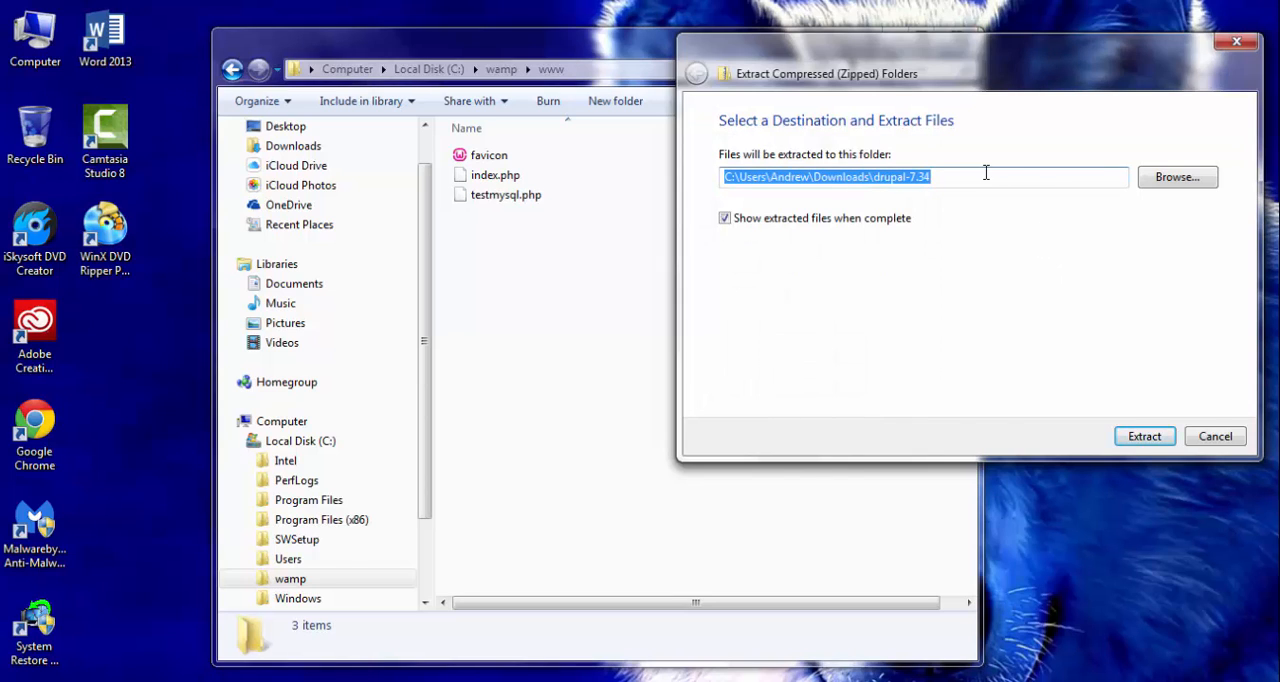
{"action": "left_click", "coordinate": [1173, 184]}
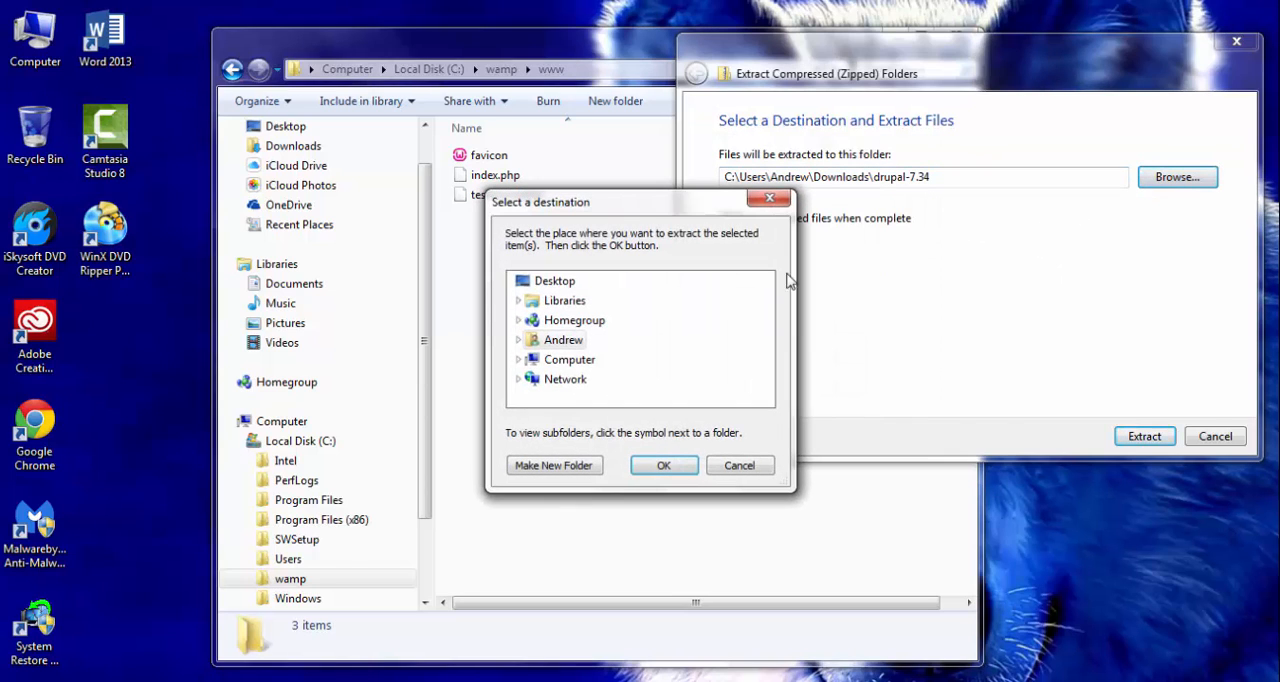
{"action": "left_click", "coordinate": [518, 359]}
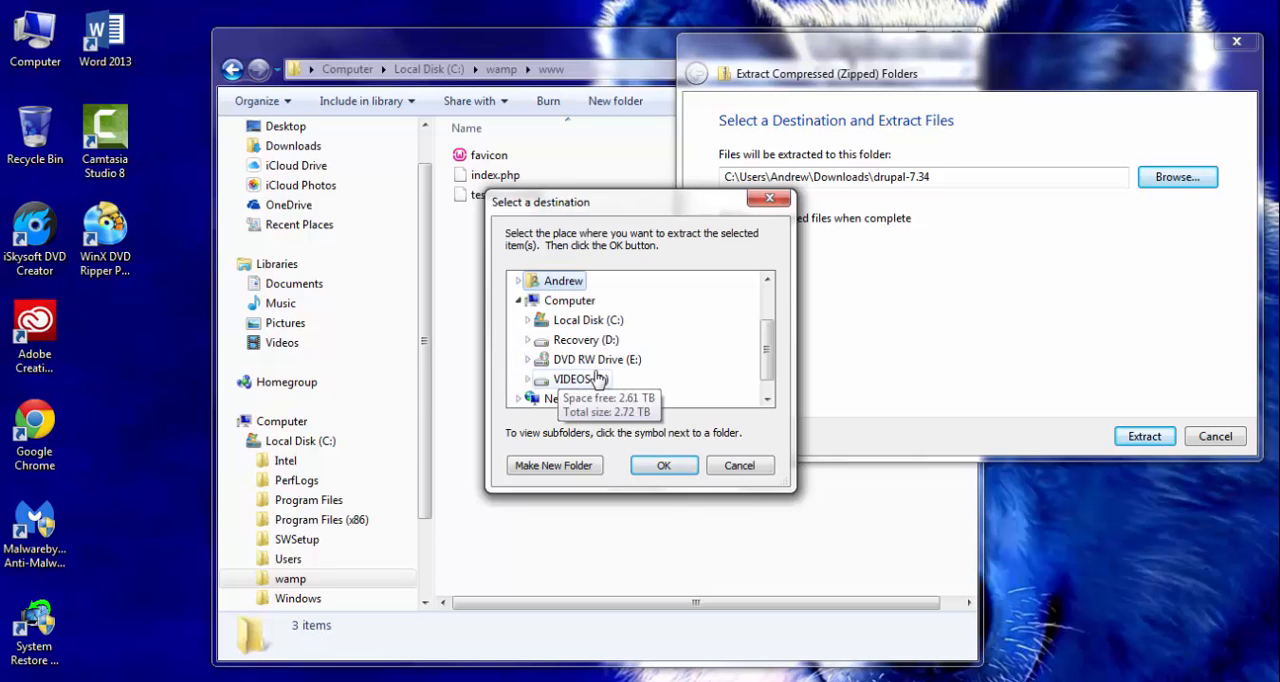
{"action": "left_click", "coordinate": [527, 320]}
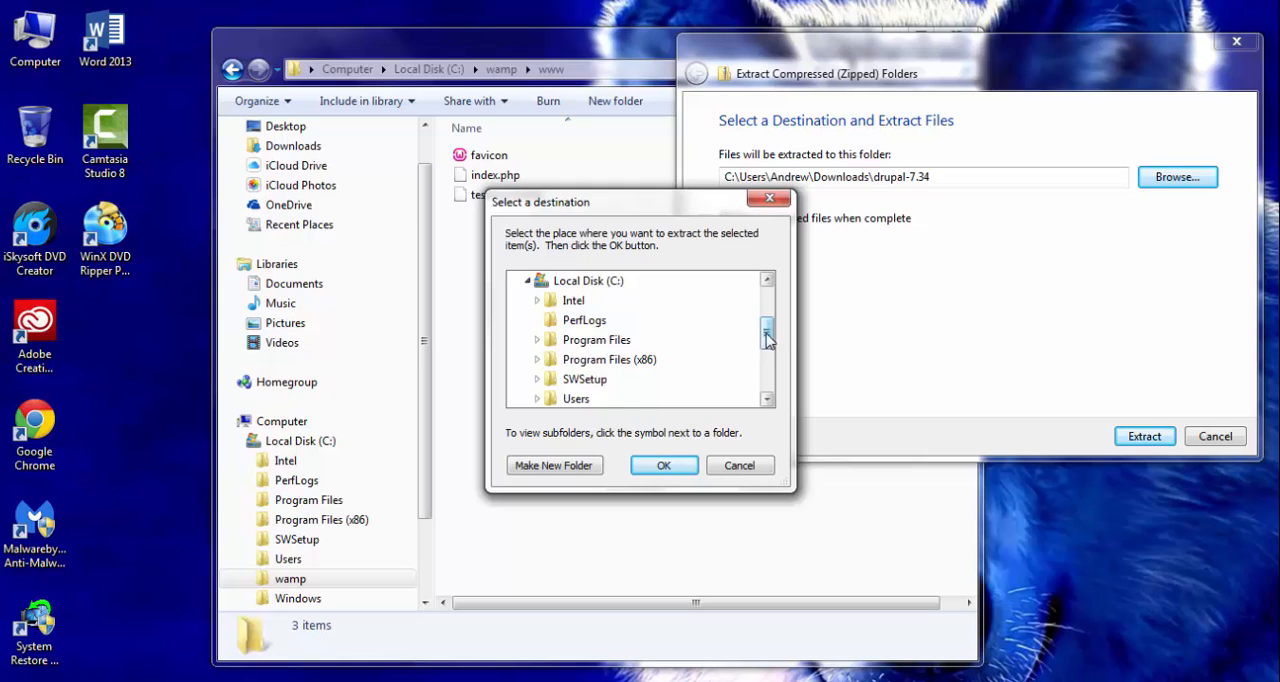
{"action": "mouse_move", "coordinate": [765, 335]}
{"action": "left_mouse_down"}
{"action": "mouse_move", "coordinate": [766, 364]}
{"action": "mouse_move", "coordinate": [766, 351]}
{"action": "left_mouse_up"}
{"action": "left_click", "coordinate": [537, 340]}
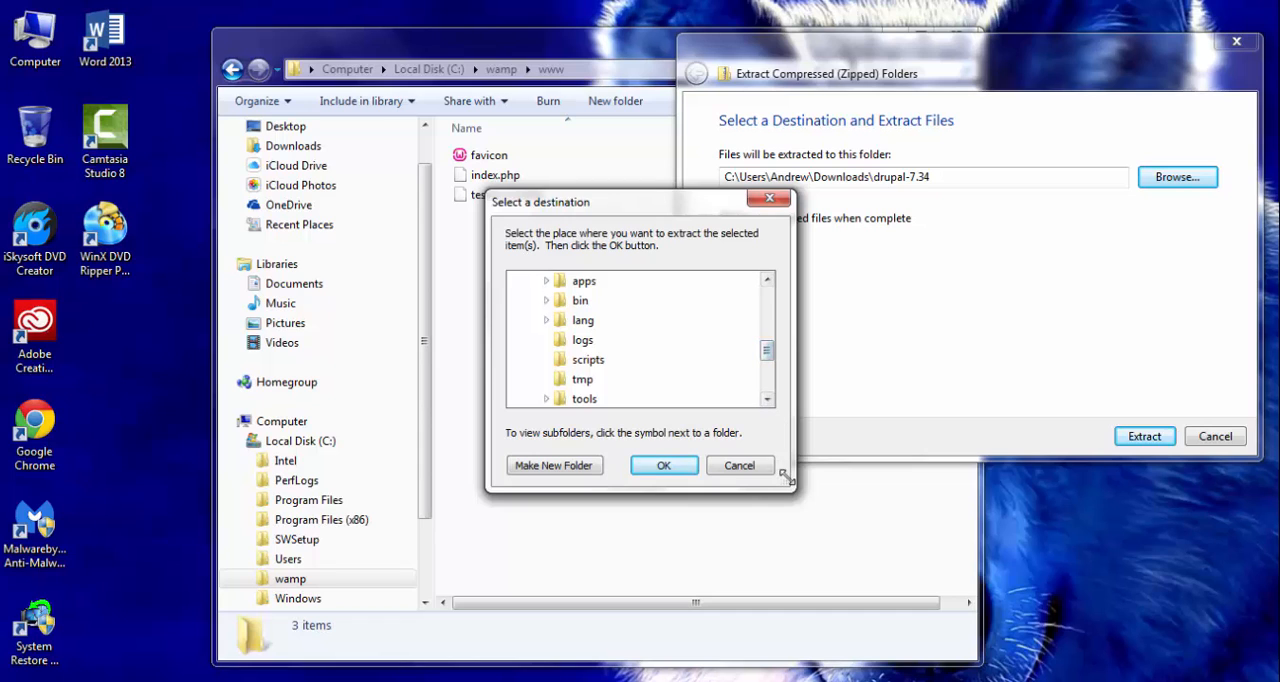
{"action": "left_click_drag", "start_coordinate": [795, 491], "coordinate": [963, 565]}
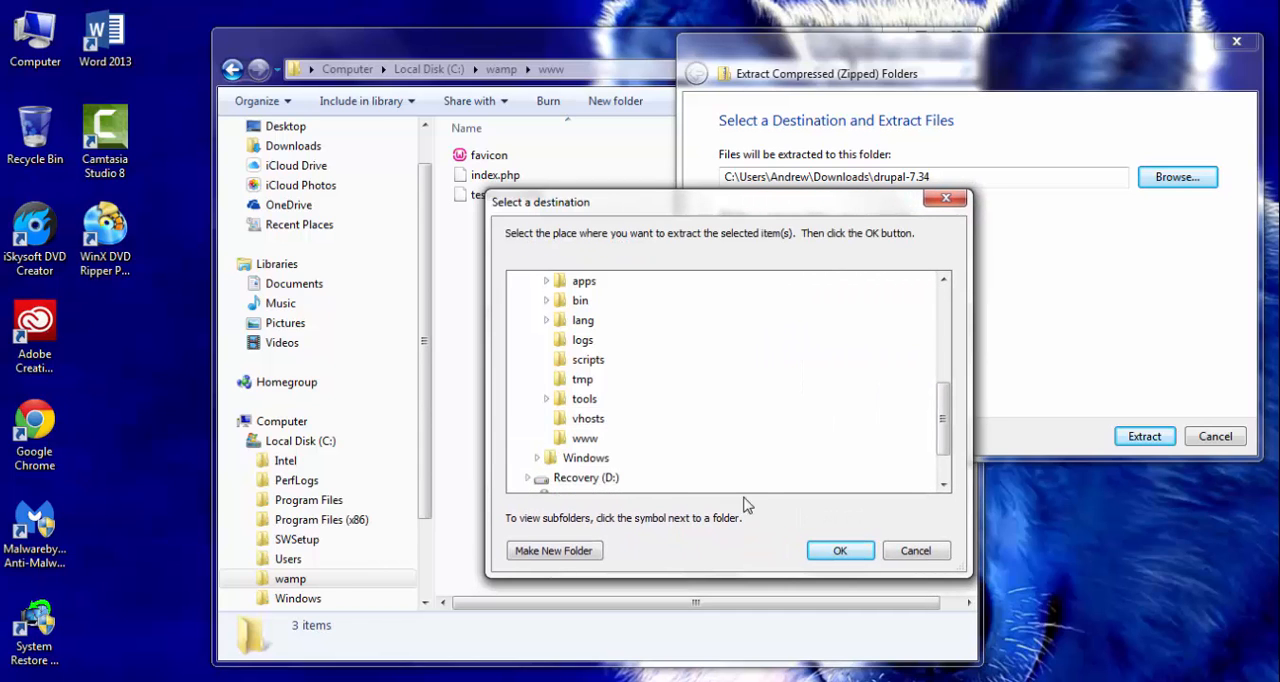
{"action": "left_click", "coordinate": [585, 438]}
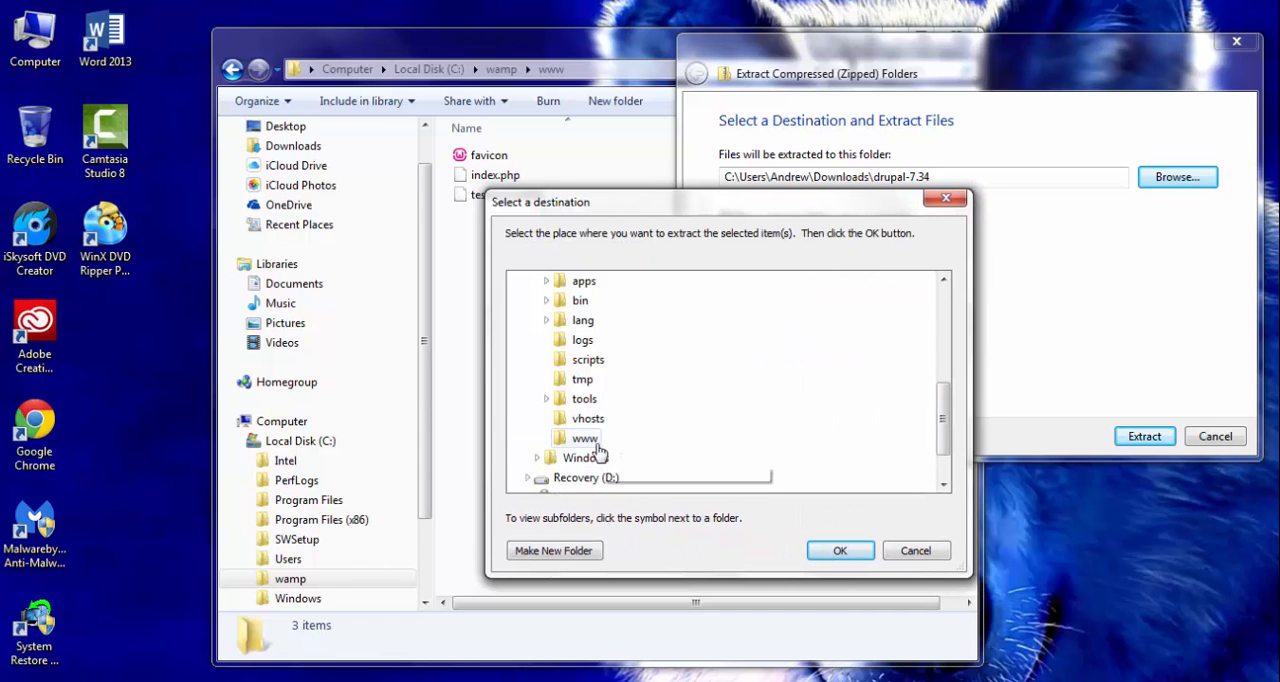
{"action": "left_click", "coordinate": [840, 550]}
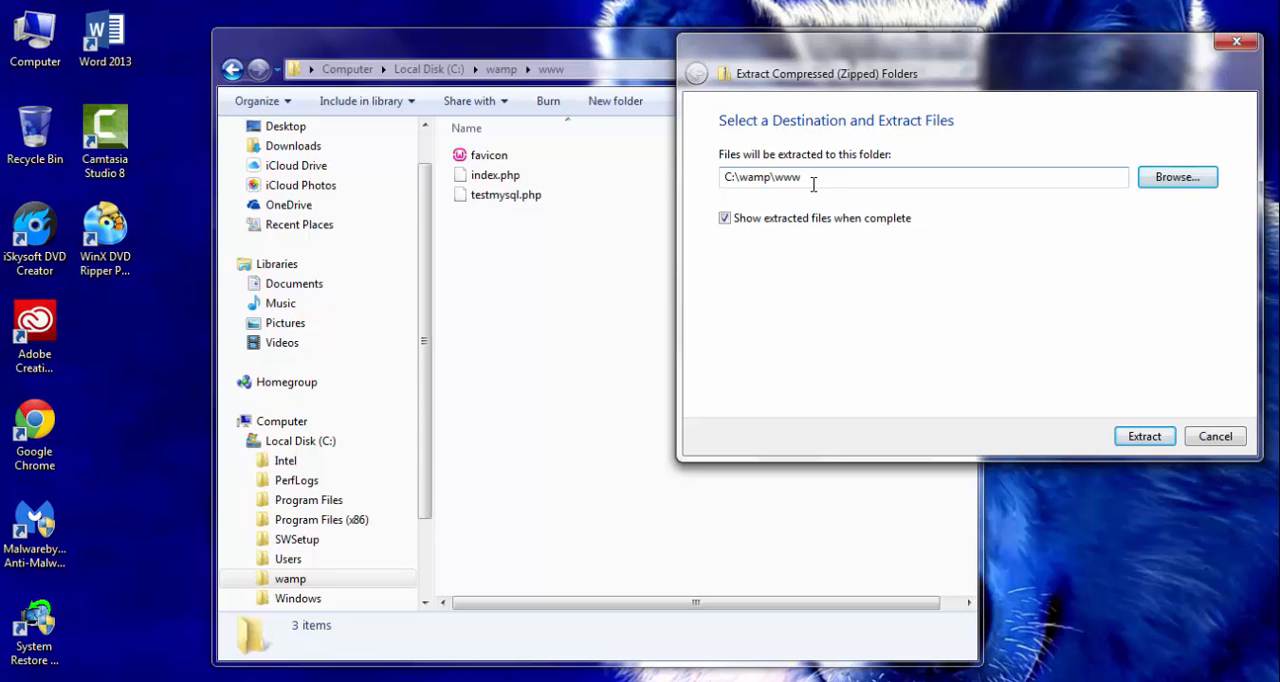
{"action": "left_click", "coordinate": [1144, 437]}
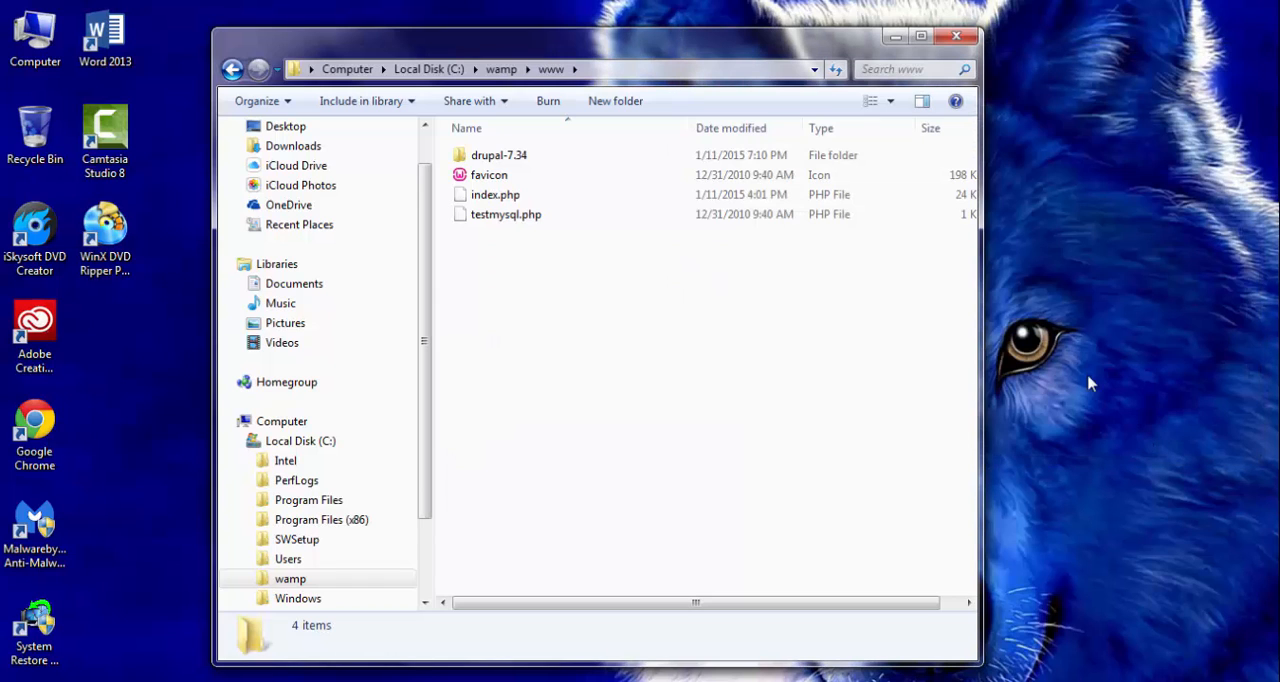
- Rename the extracted drupal-7.34 folder in C:\wamp\www to drupal7
{"action": "right_click", "coordinate": [525, 158]}
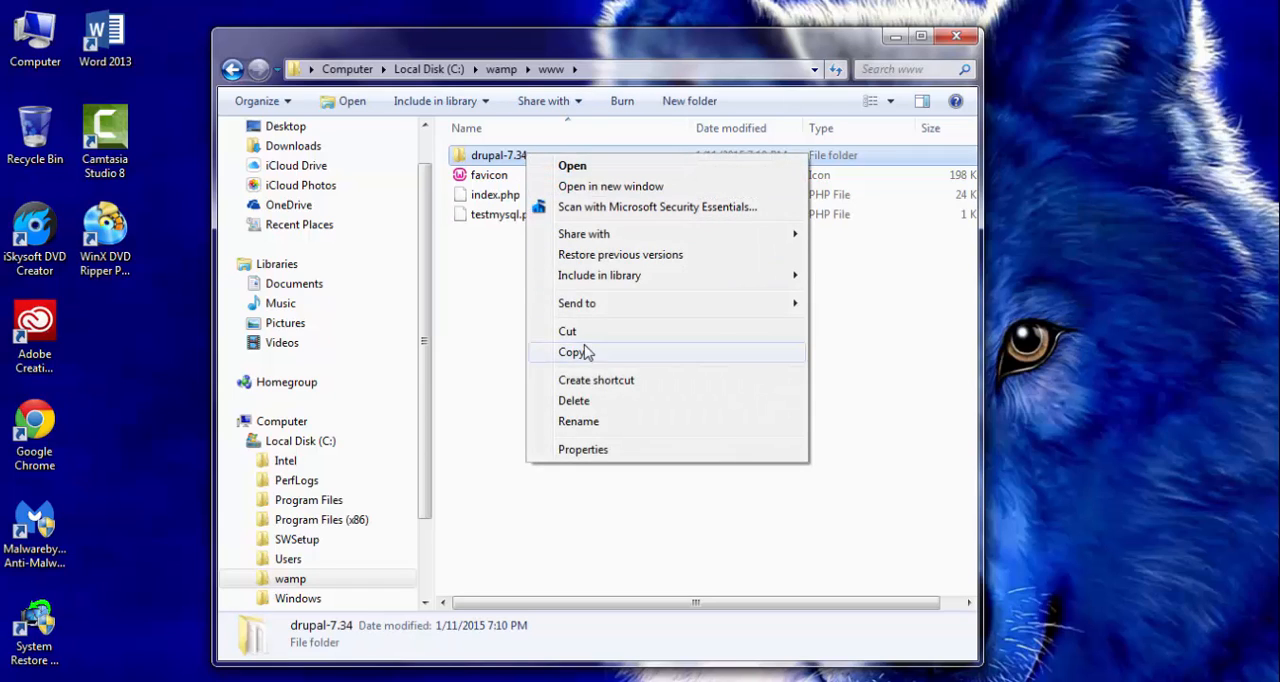
{"action": "left_click", "coordinate": [580, 421]}
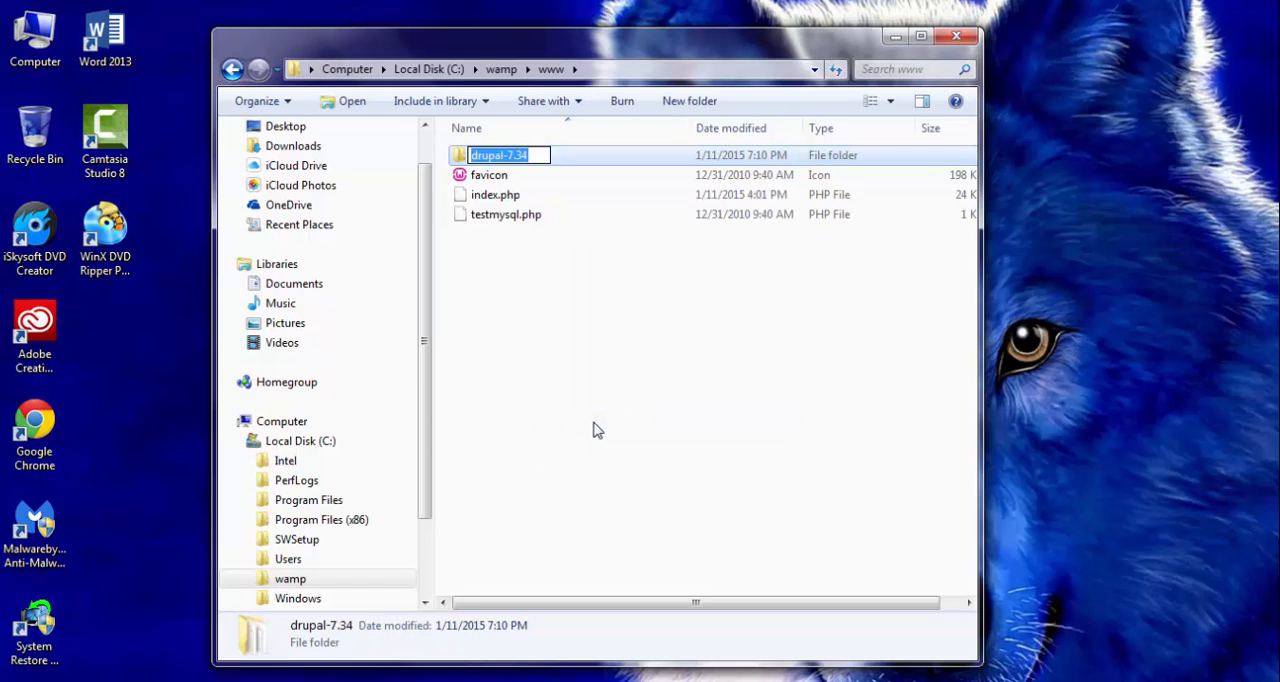
{"action": "key", "text": "Left"}
{"action": "key", "text": "Left"}
{"action": "key", "text": "Left"}
{"action": "key", "text": "Left"}
{"action": "key", "text": "BackSpace"}
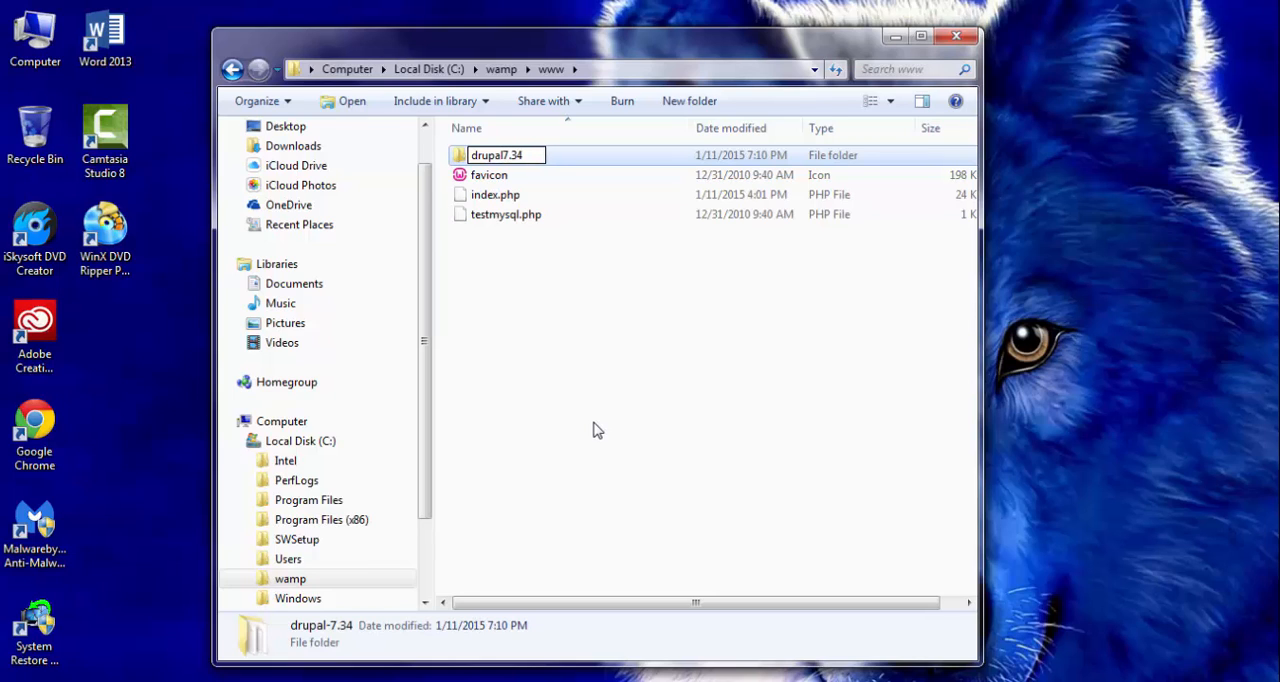
{"action": "key", "text": "Delete"}
{"action": "key", "text": "Delete"}
{"action": "key", "text": "Delete"}
{"action": "key", "text": "Return"}
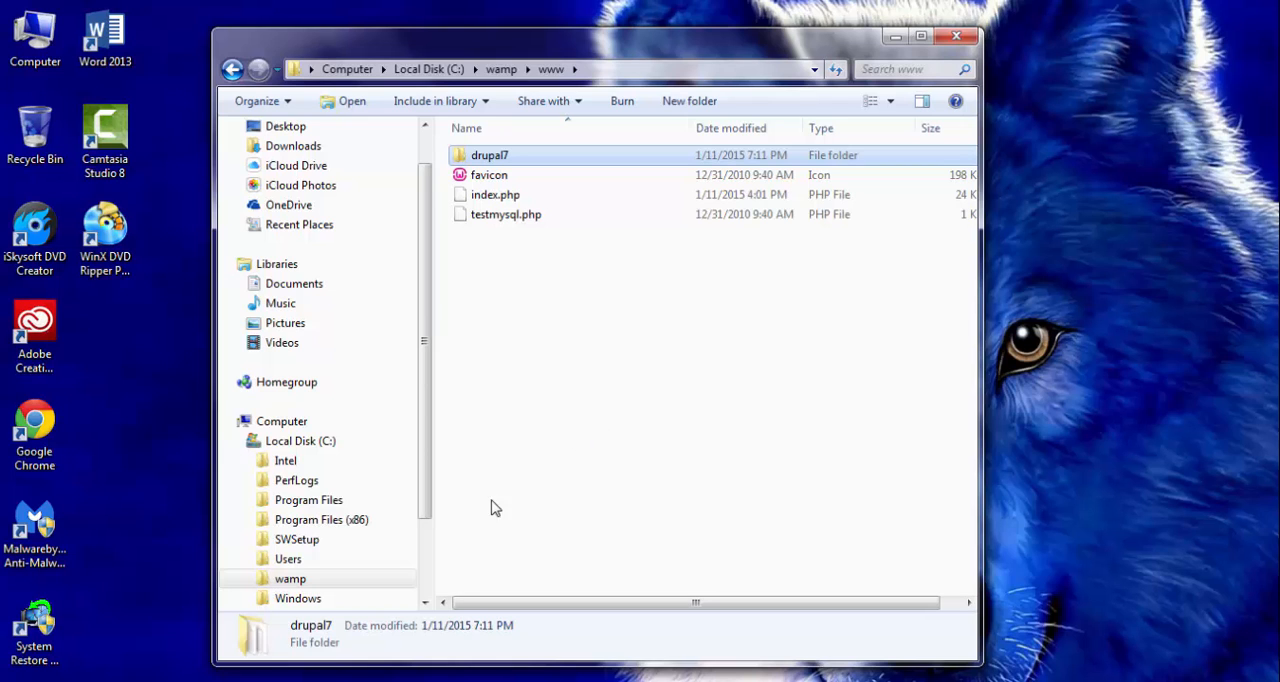
- Switch to Chrome and load localhost/drupal7 in place of the Drupal download page
{"action": "left_click", "coordinate": [112, 680]}
{"action": "left_click", "coordinate": [240, 680]}
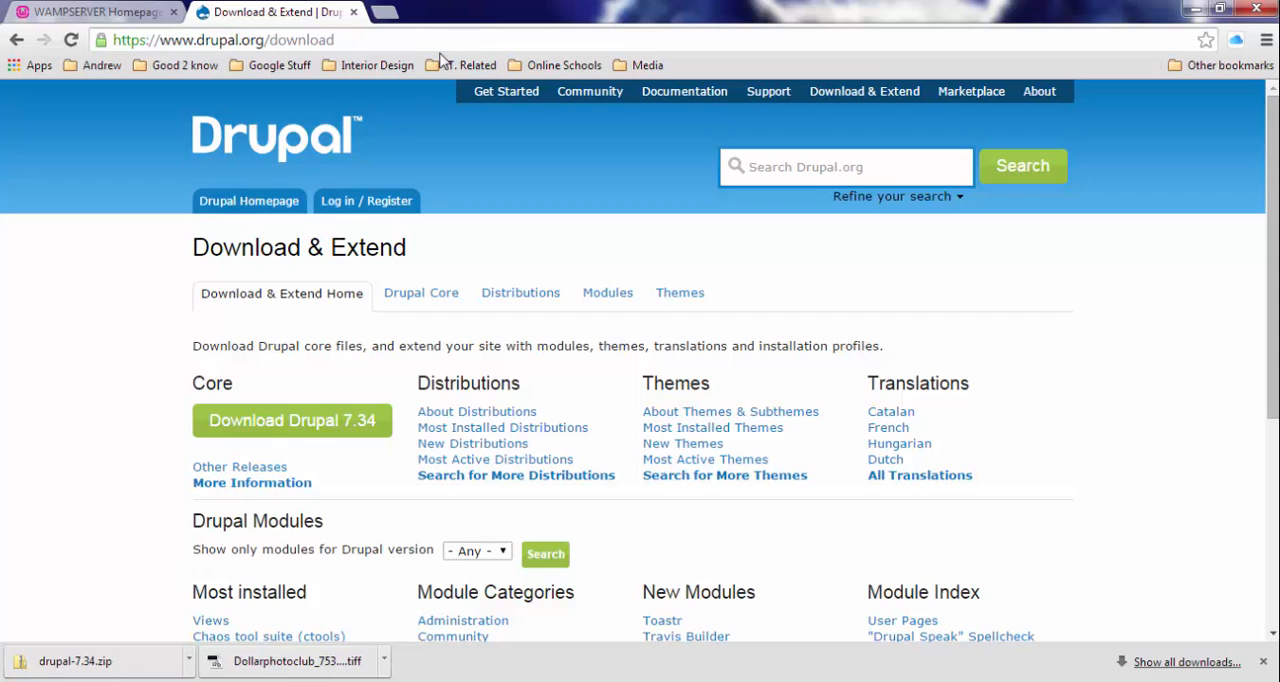
{"action": "left_click", "coordinate": [373, 41]}
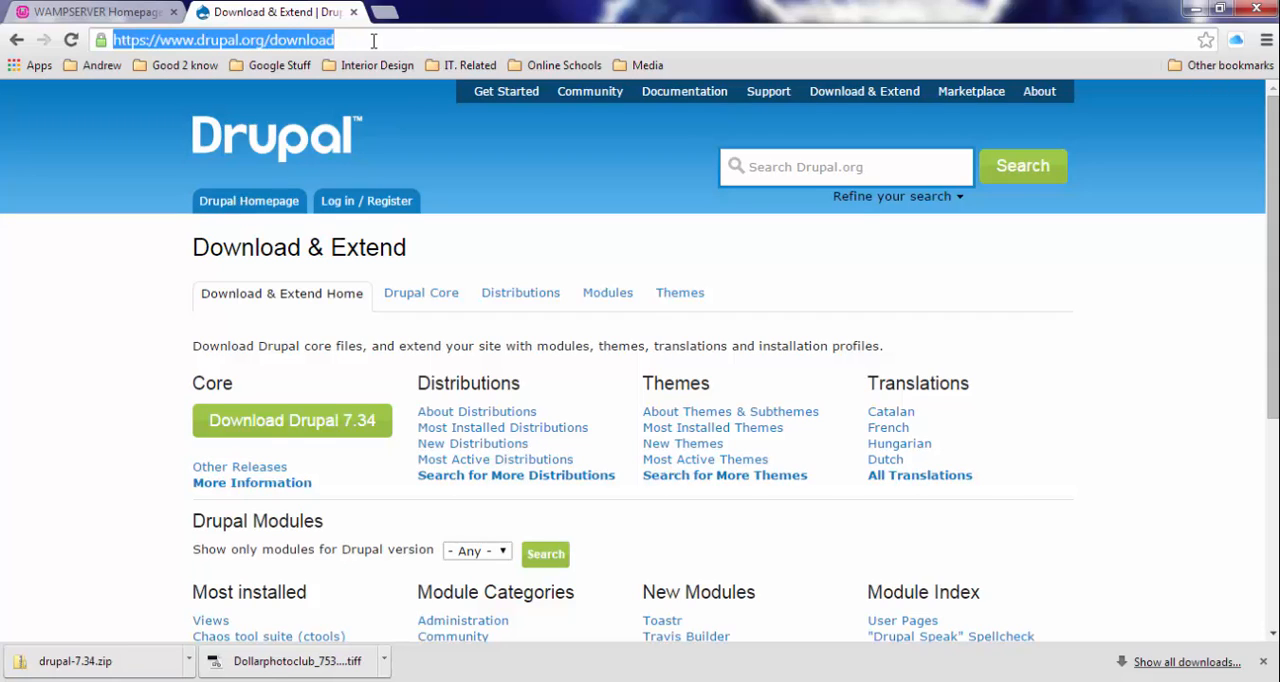
{"action": "type", "text": "loc"}
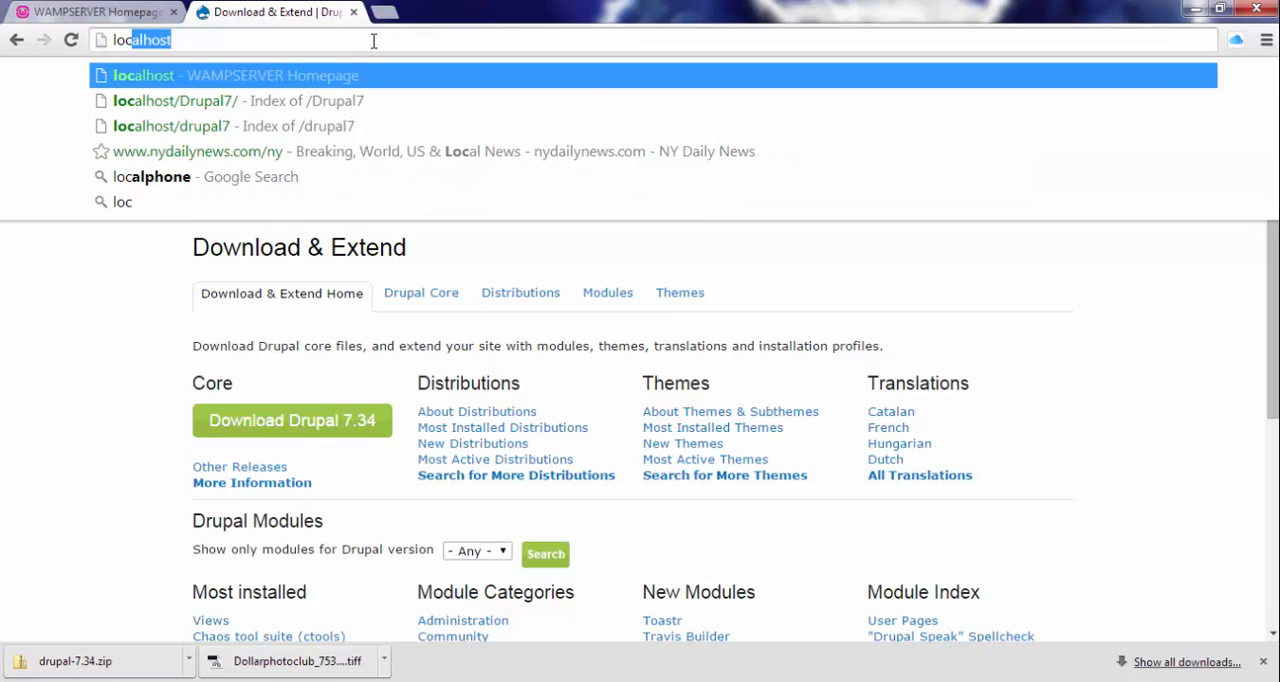
{"action": "type", "text": "alhost"}
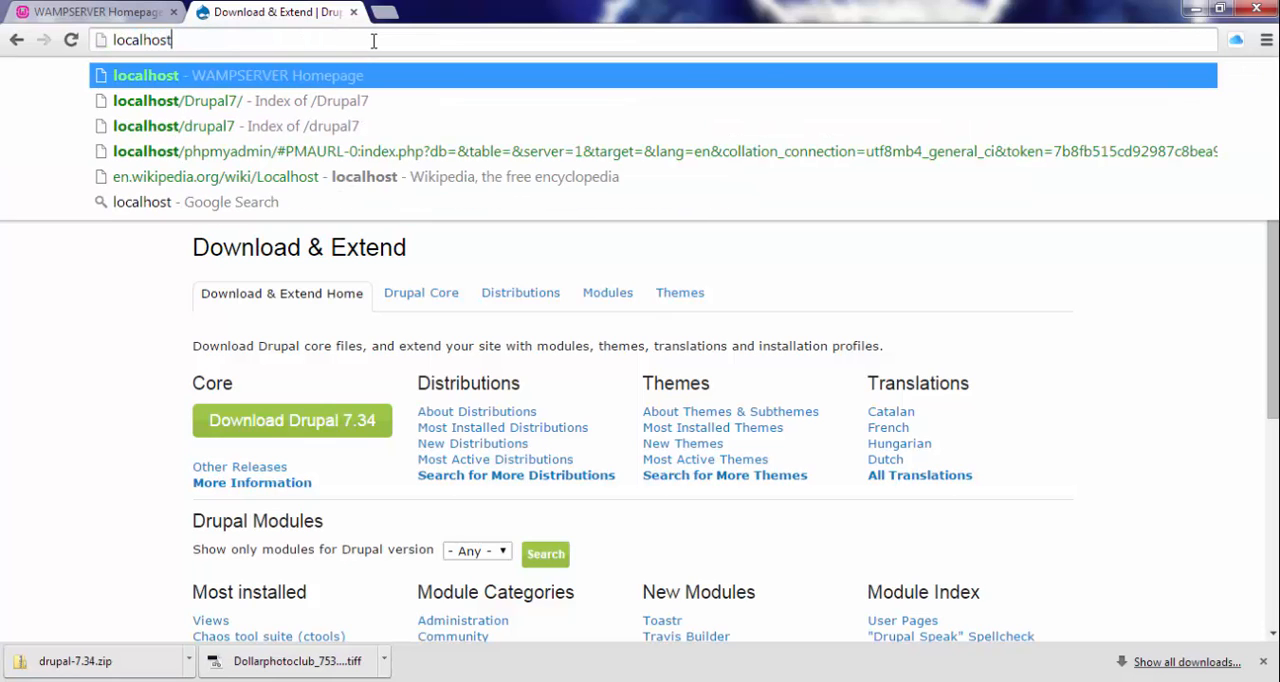
{"action": "type", "text": "/dru"}
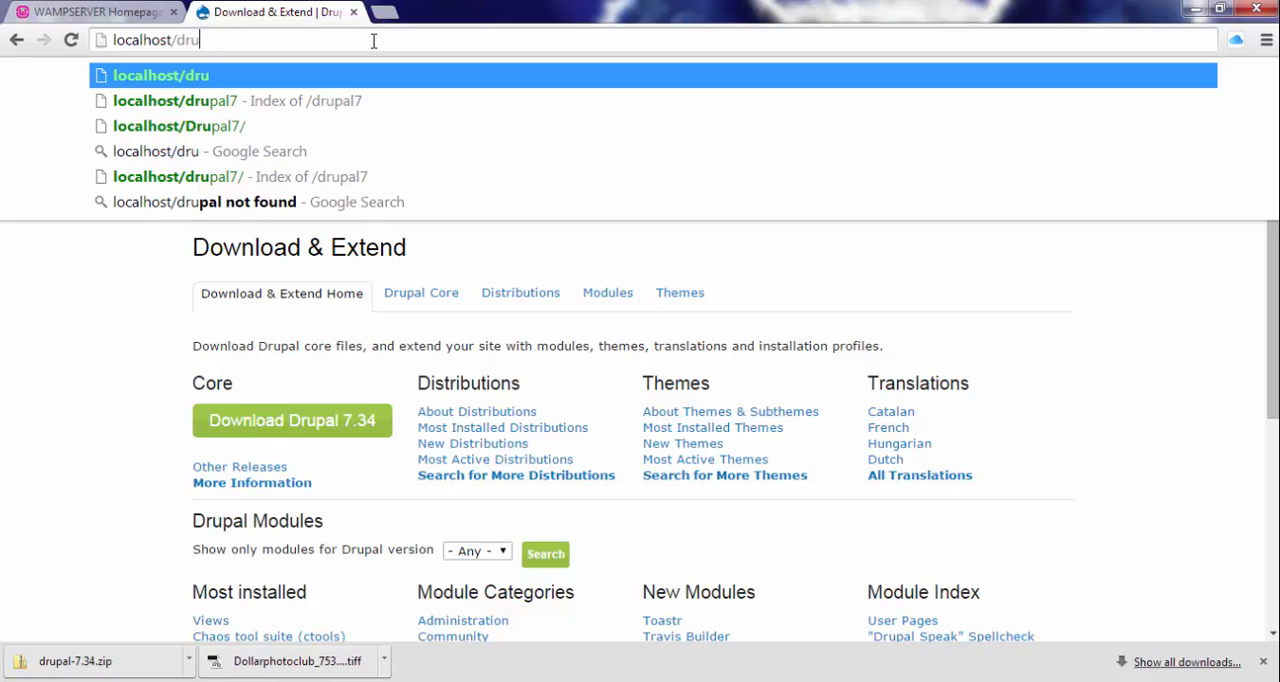
{"action": "type", "text": "pal7"}
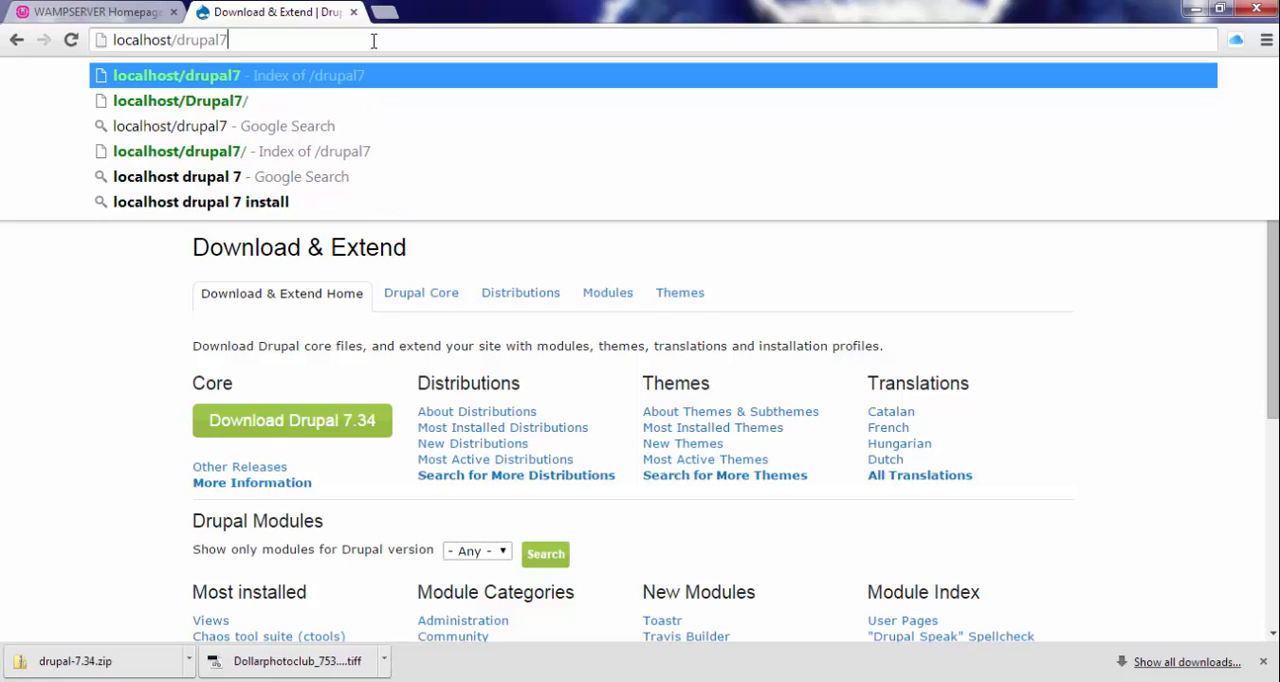
{"action": "key", "text": "Return"}
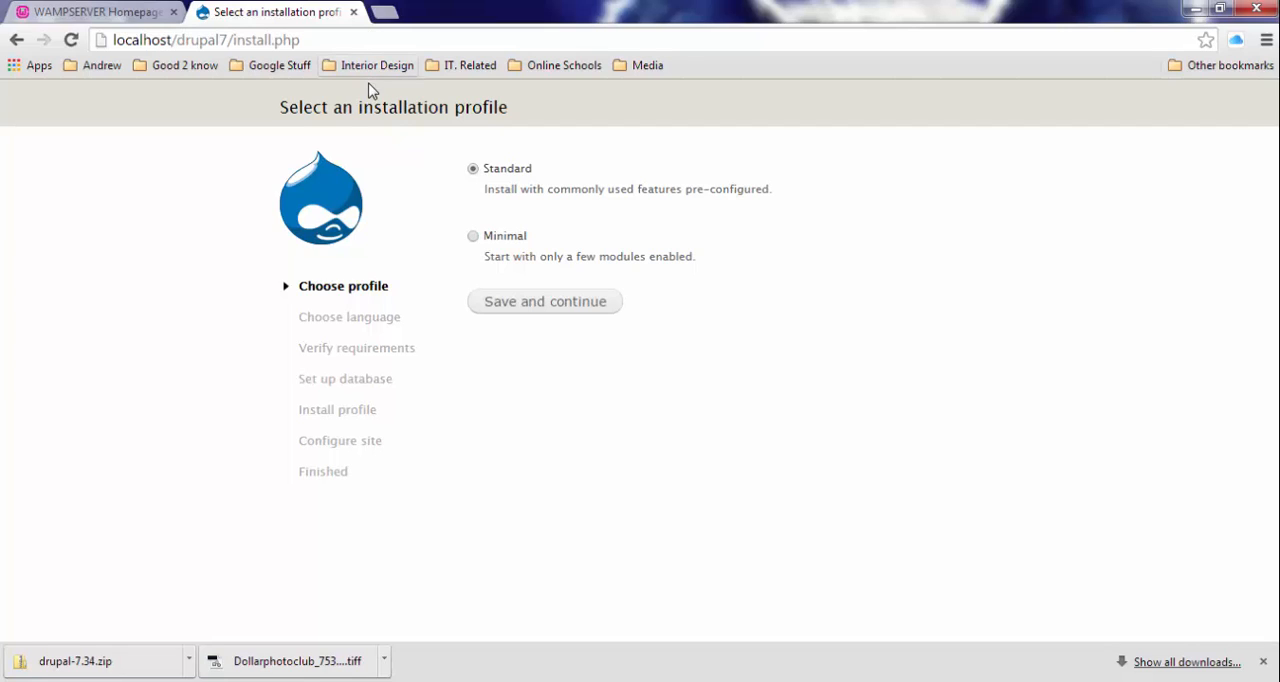
- Choose the Standard installation profile and the built-in English language for the Drupal installation
{"action": "left_click", "coordinate": [520, 305]}
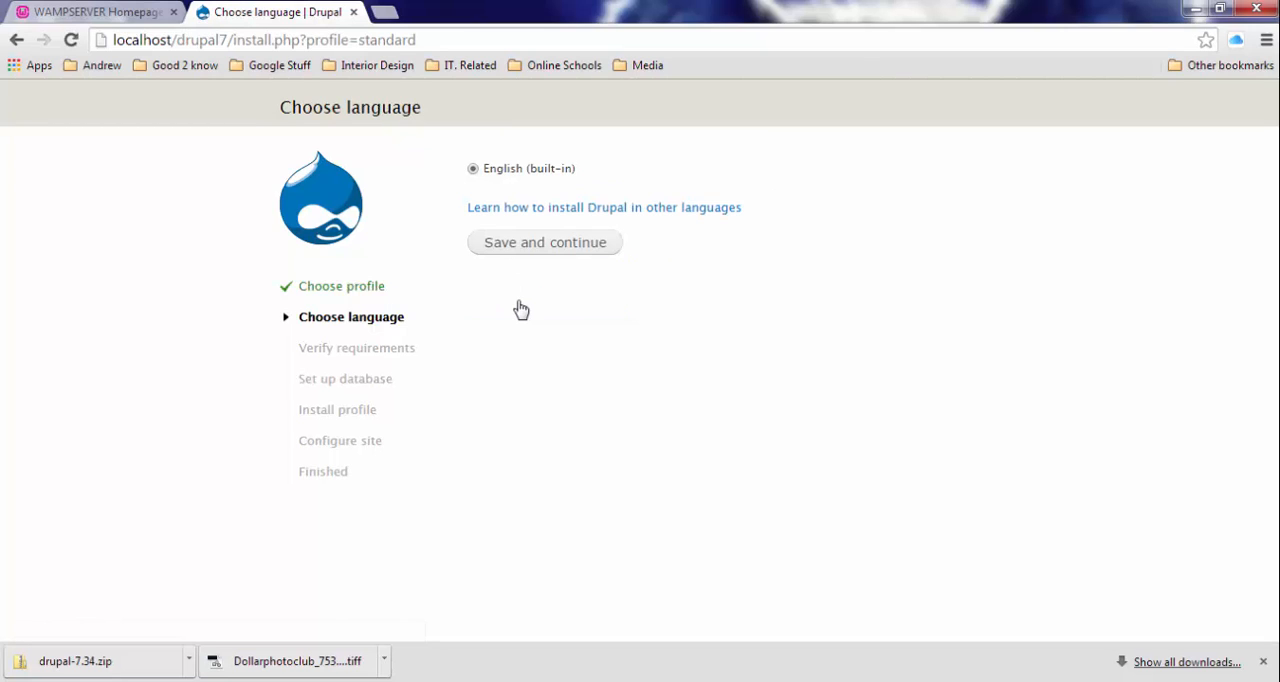
{"action": "left_click", "coordinate": [549, 253]}
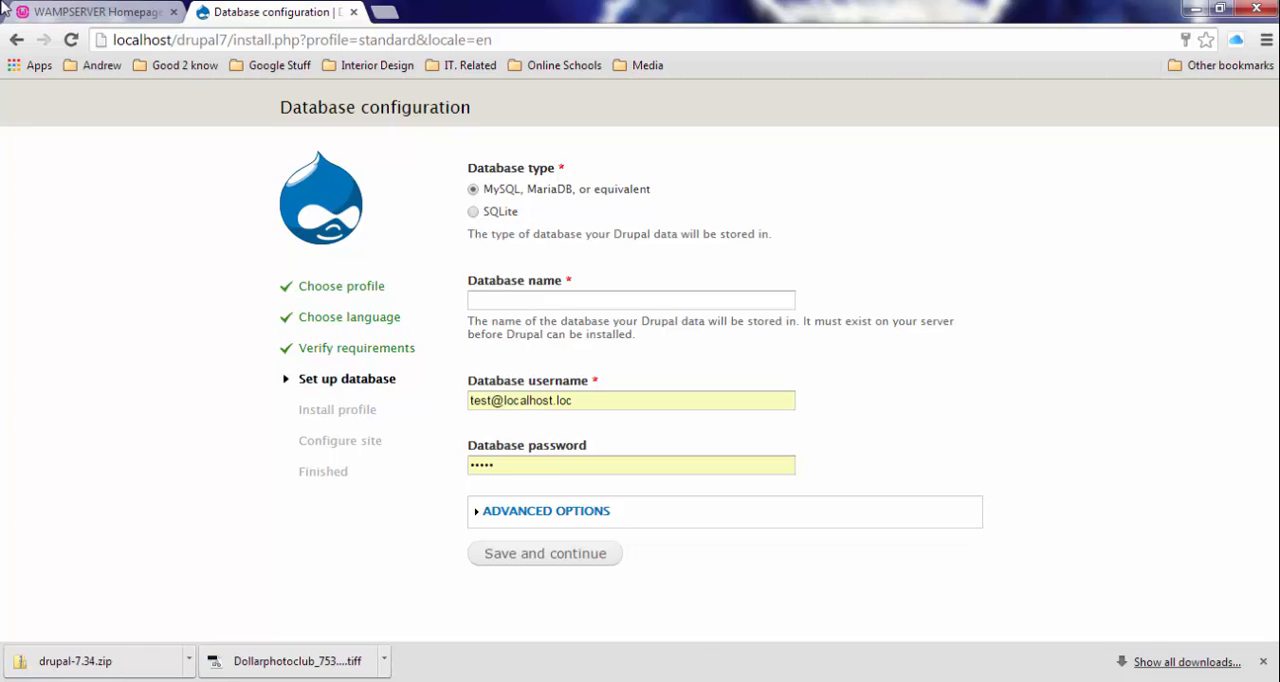
- Open phpMyAdmin from the WampServer homepage and show its Databases page
{"action": "left_click", "coordinate": [55, 18]}
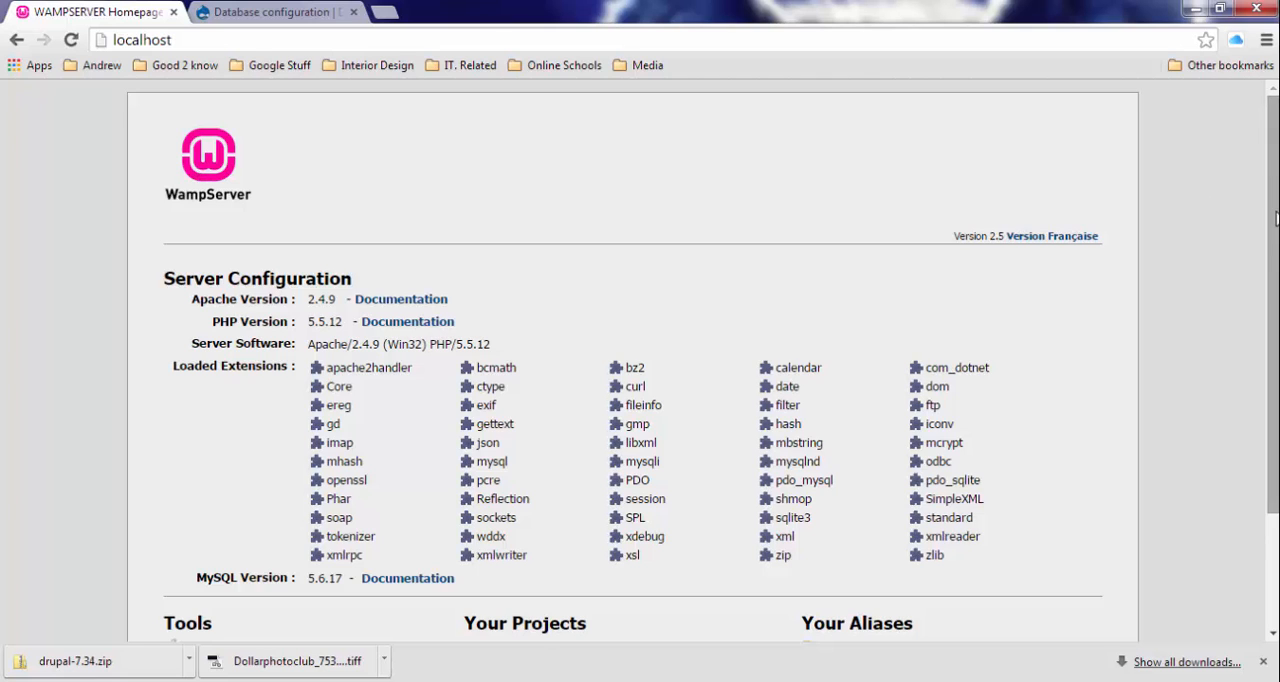
{"action": "scroll", "coordinate": [1272, 219], "scroll_direction": "down", "scroll_amount": 3}
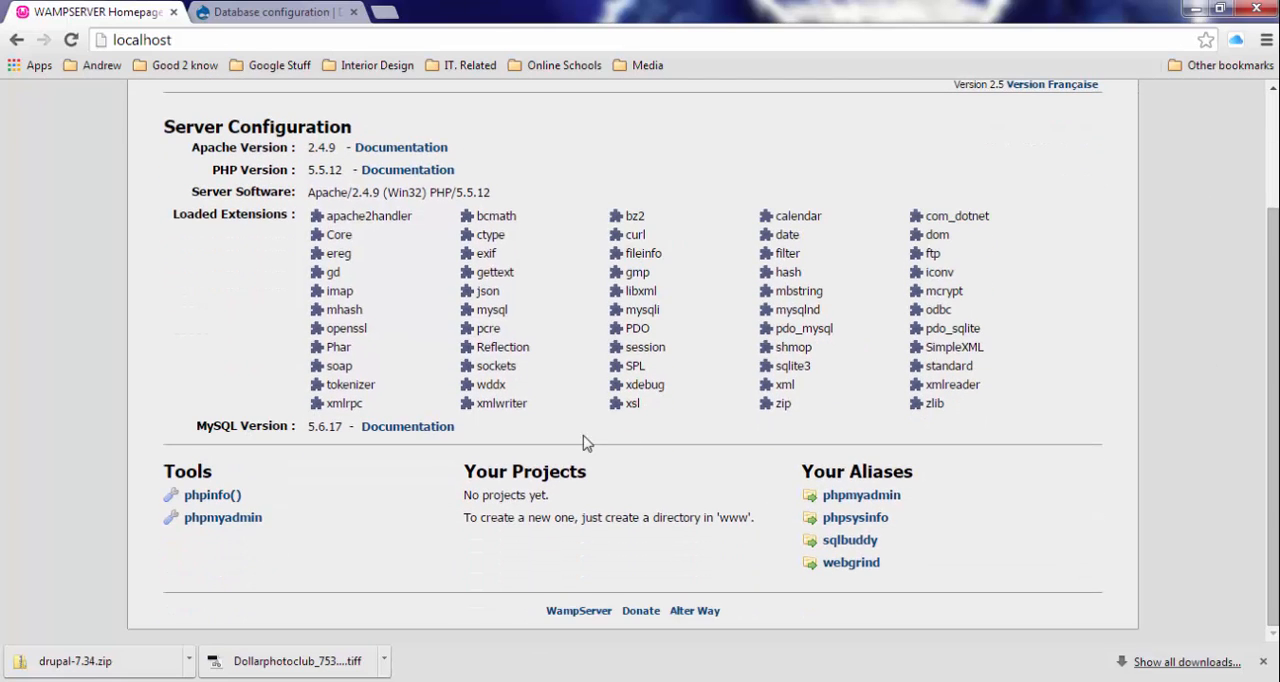
{"action": "left_click", "coordinate": [233, 519]}
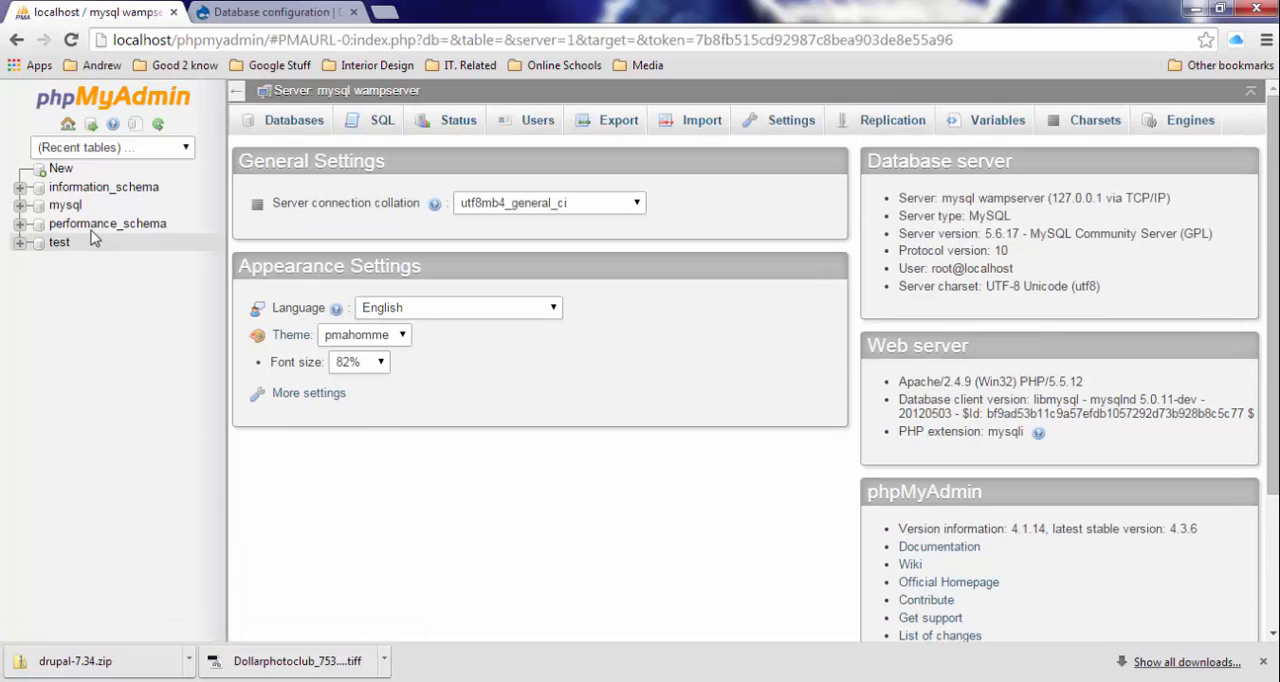
{"action": "left_click", "coordinate": [290, 125]}
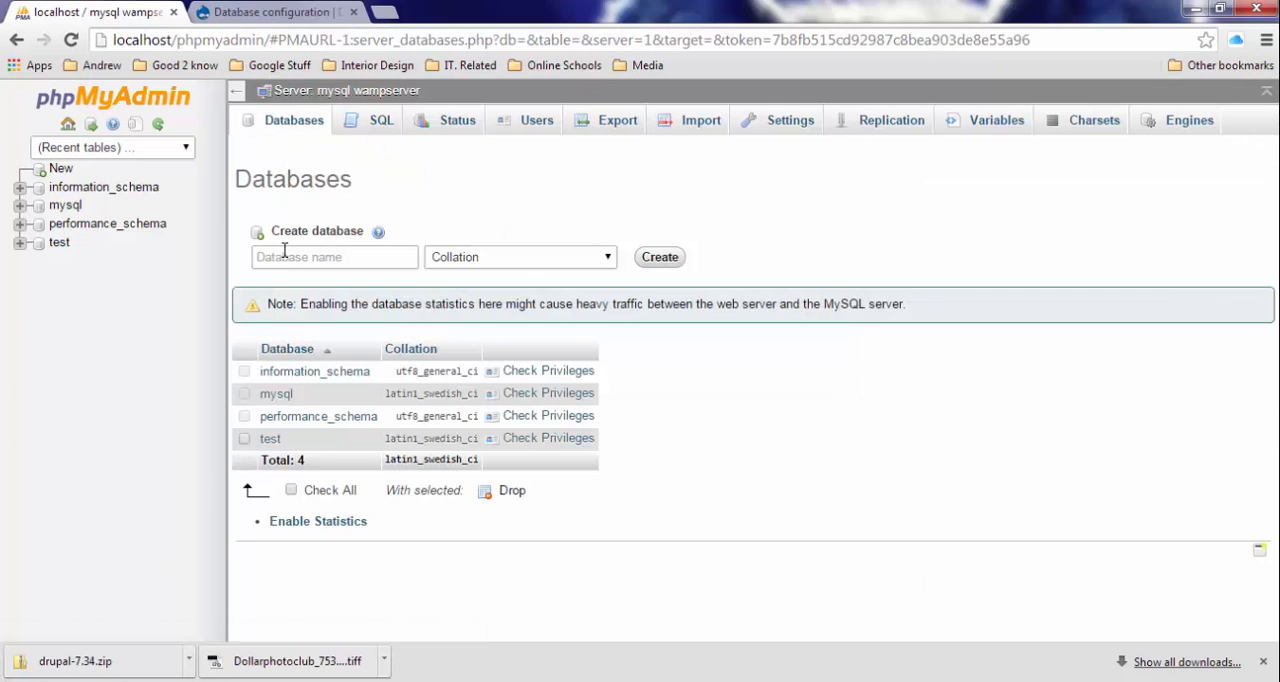
- Create a new MySQL database named Mydatabase without choosing a collation
{"action": "left_click", "coordinate": [284, 254]}
{"action": "type", "text": "Mydatabase"}
{"action": "left_click", "coordinate": [649, 259]}
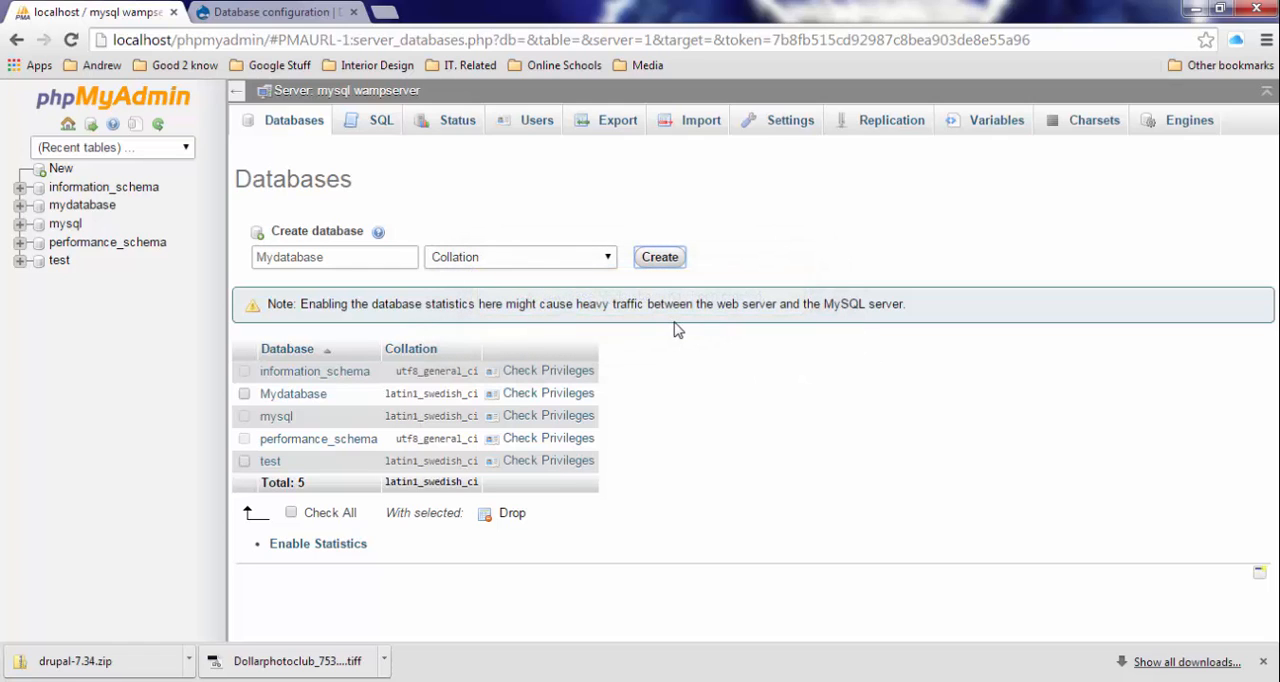
- Return to the Drupal installer's database configuration and enter My Database as the database name
{"action": "left_click", "coordinate": [270, 12]}
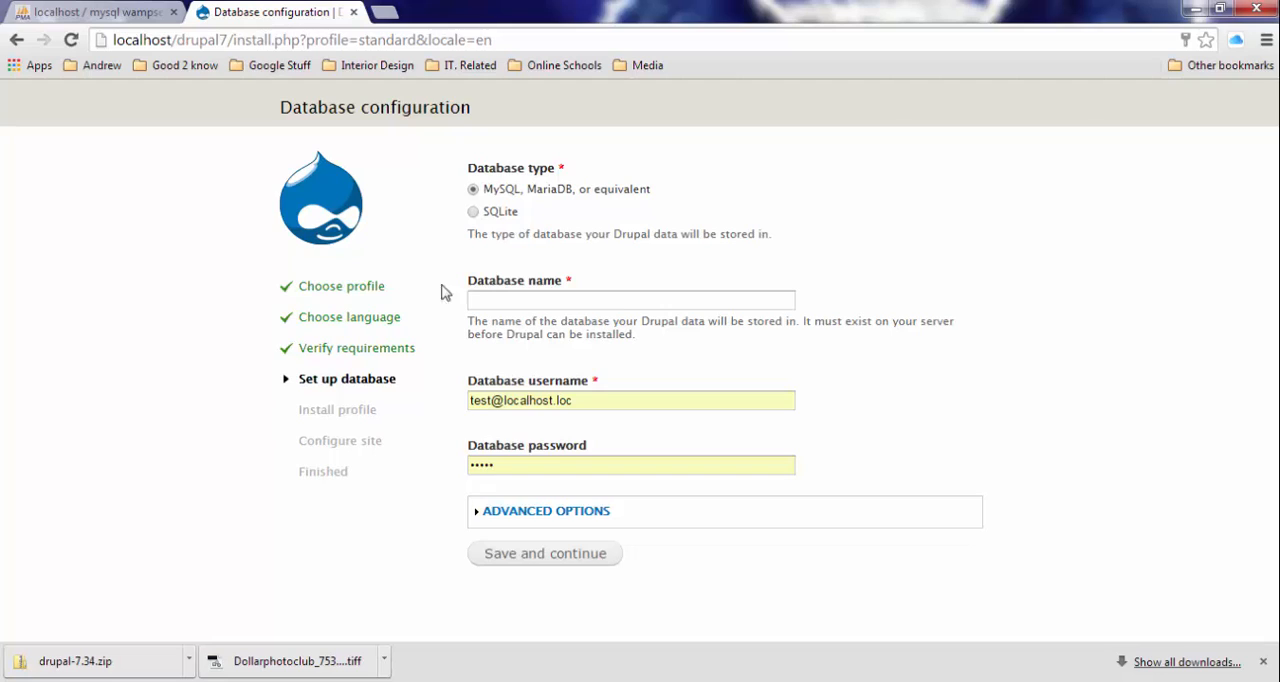
{"action": "left_click", "coordinate": [493, 300]}
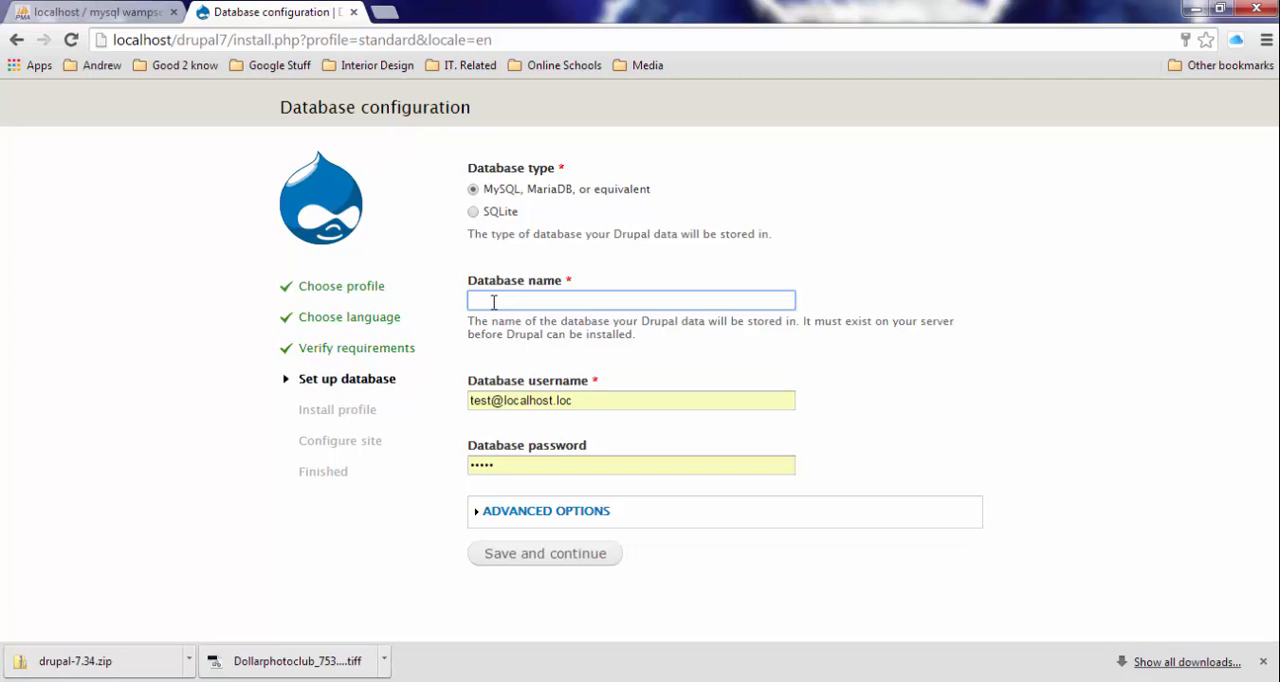
{"action": "type", "text": "My Database"}
- Replace the database username with root, leave the database password empty, and submit the database configuration
{"action": "left_click_drag", "start_coordinate": [588, 401], "coordinate": [350, 387]}
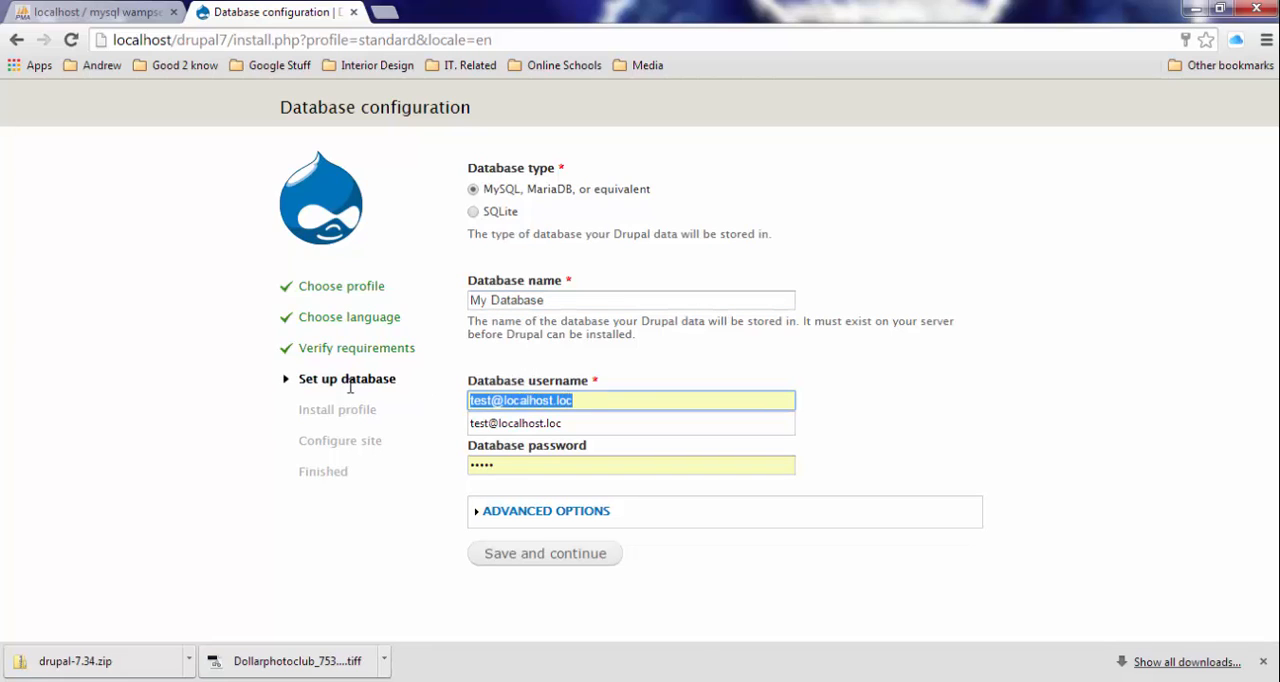
{"action": "right_click", "coordinate": [474, 401]}
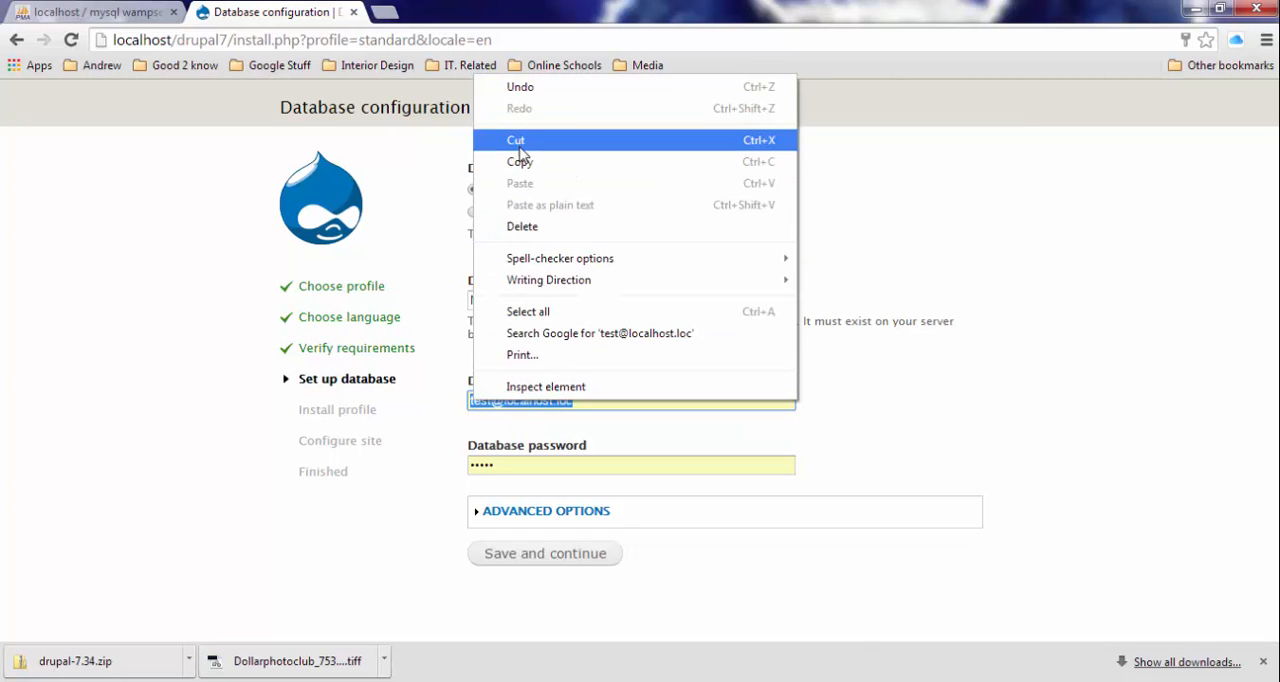
{"action": "left_click", "coordinate": [519, 161]}
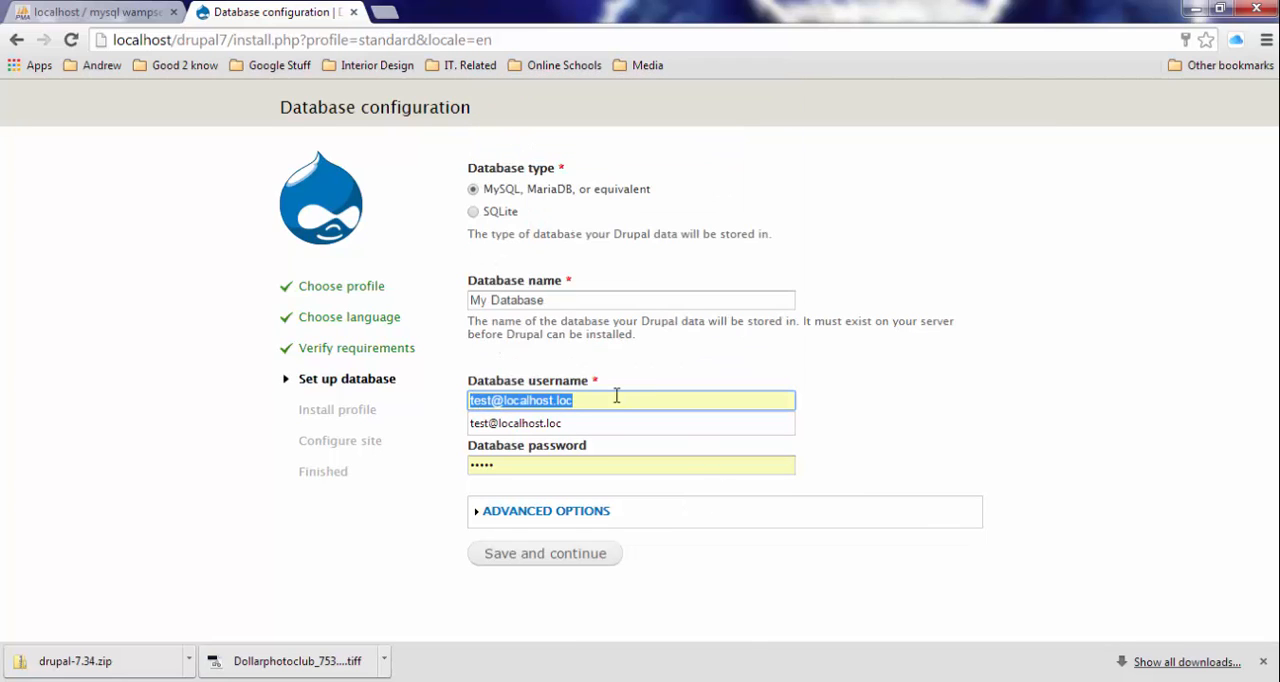
{"action": "type", "text": "root"}
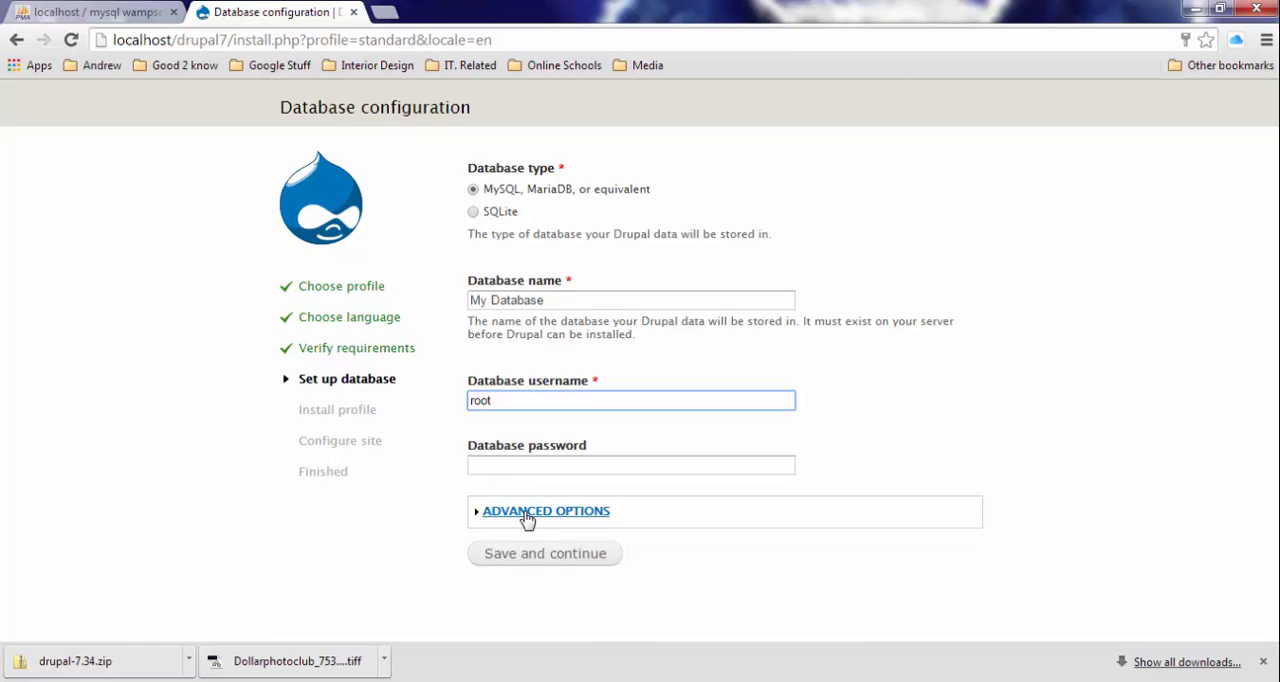
{"action": "left_click", "coordinate": [524, 559]}
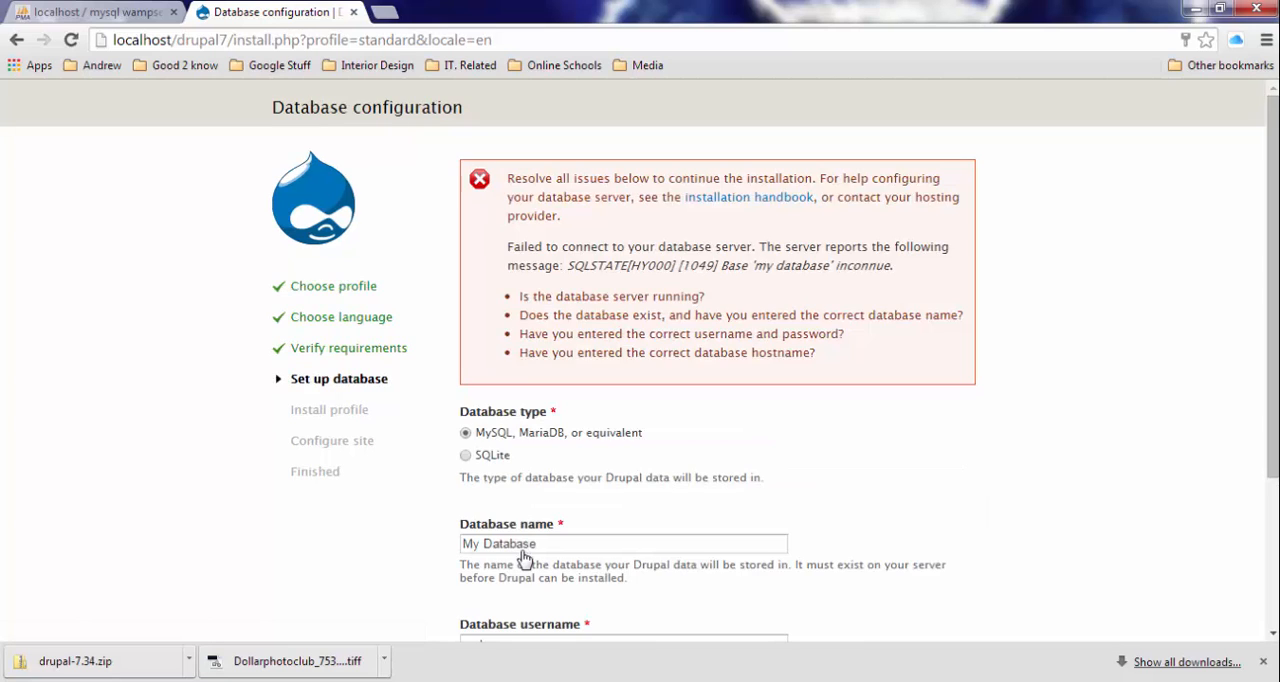
- Change the database name in the Drupal configuration form to My database
{"action": "scroll", "coordinate": [524, 559], "scroll_direction": "down", "scroll_amount": 2}
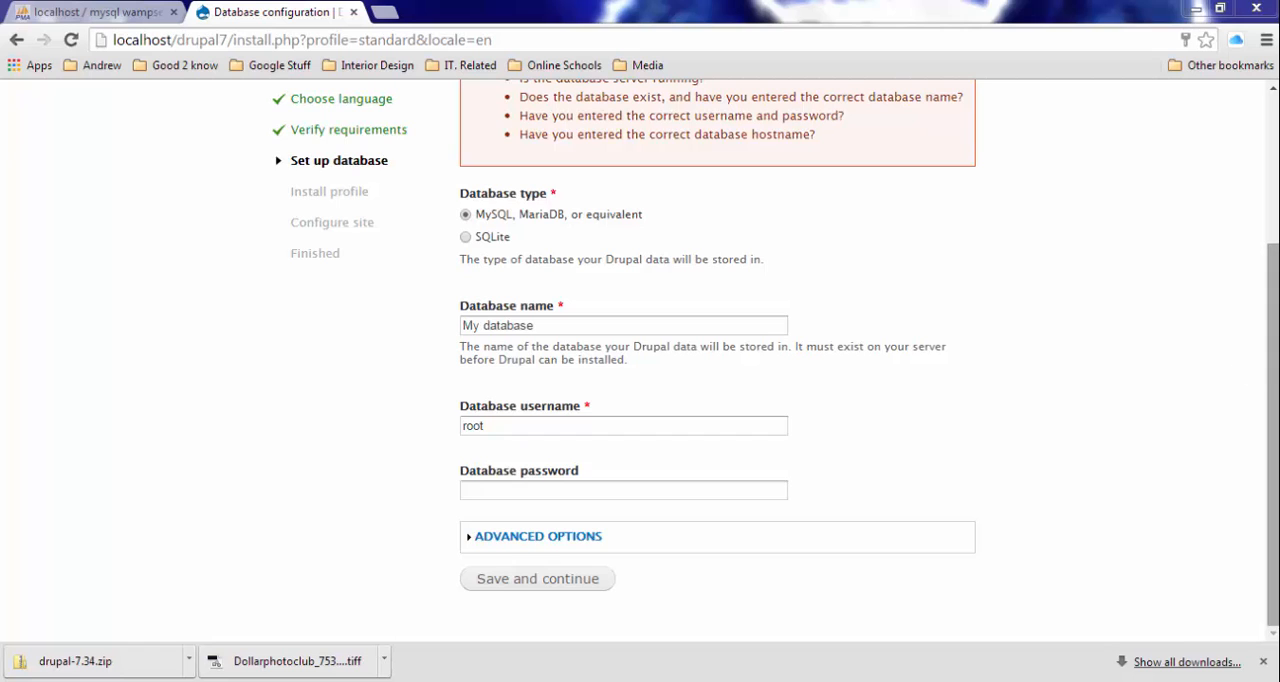
{"action": "left_click_drag", "start_coordinate": [1273, 370], "coordinate": [1246, 113]}
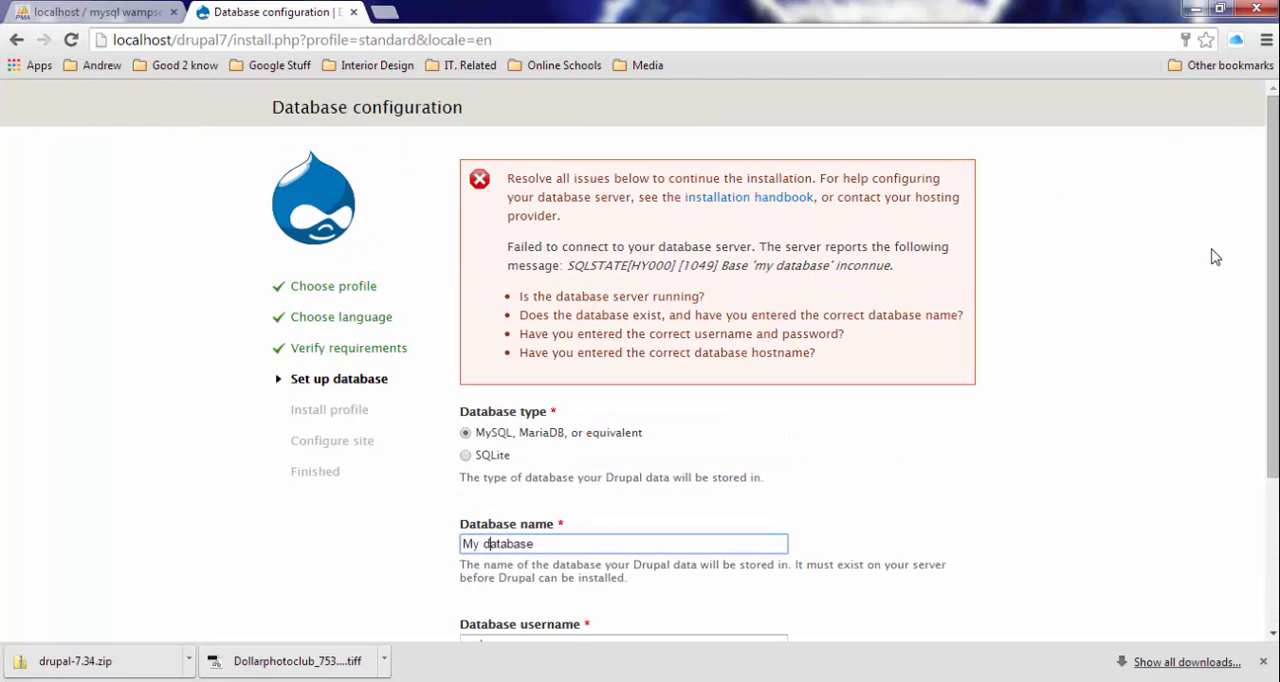
{"action": "left_click_drag", "start_coordinate": [1276, 273], "coordinate": [1276, 298]}
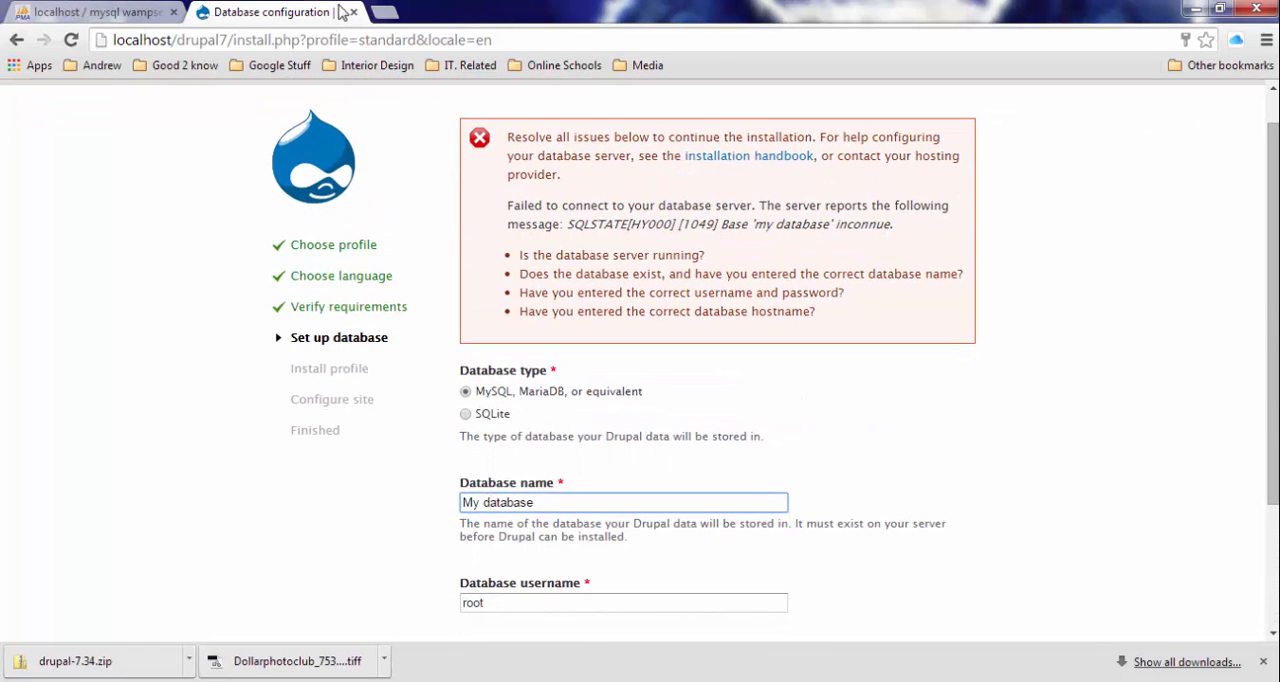
- Check the database names in phpMyAdmin and resubmit the Drupal database configuration with the name My database
{"action": "left_click", "coordinate": [122, 11]}
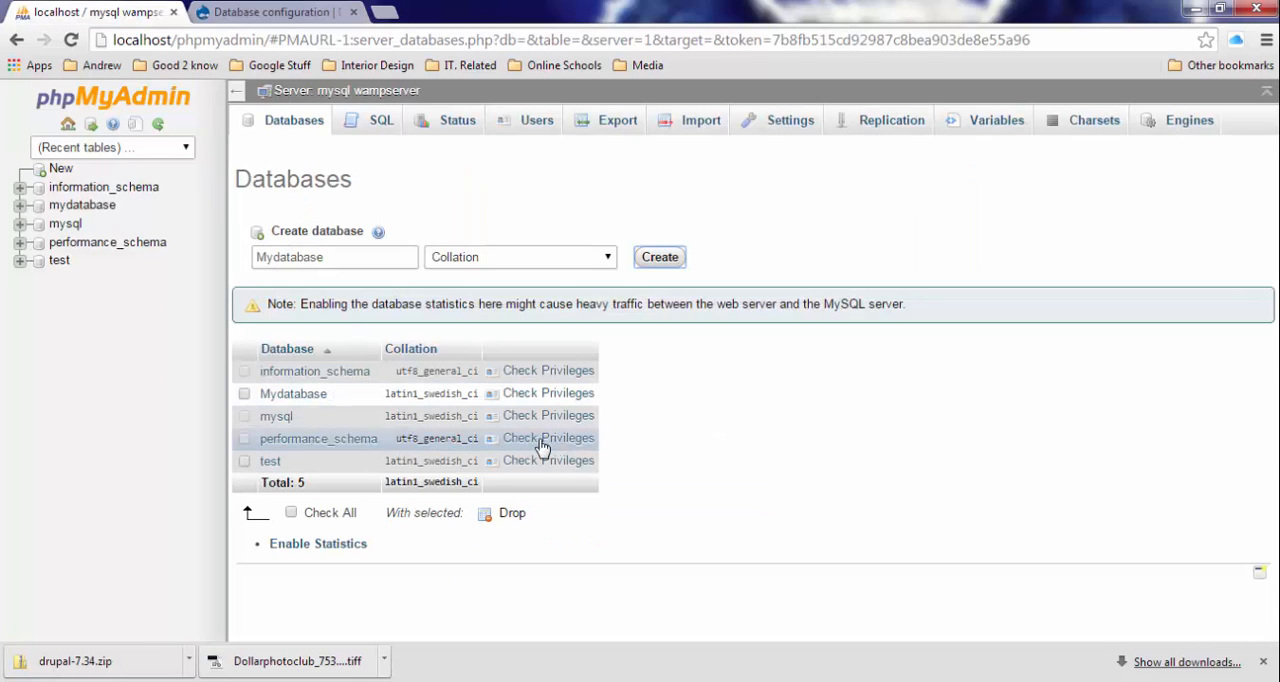
{"action": "left_click", "coordinate": [270, 12]}
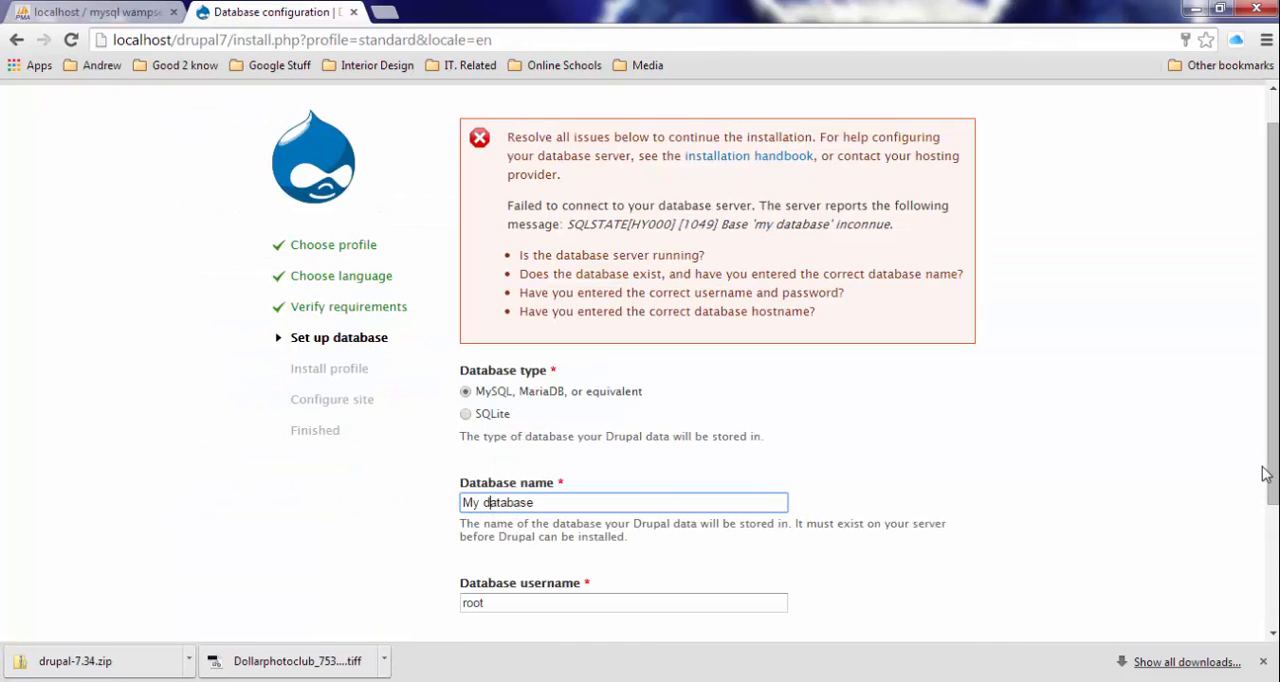
{"action": "scroll", "coordinate": [1272, 300], "scroll_direction": "down", "scroll_amount": 2}
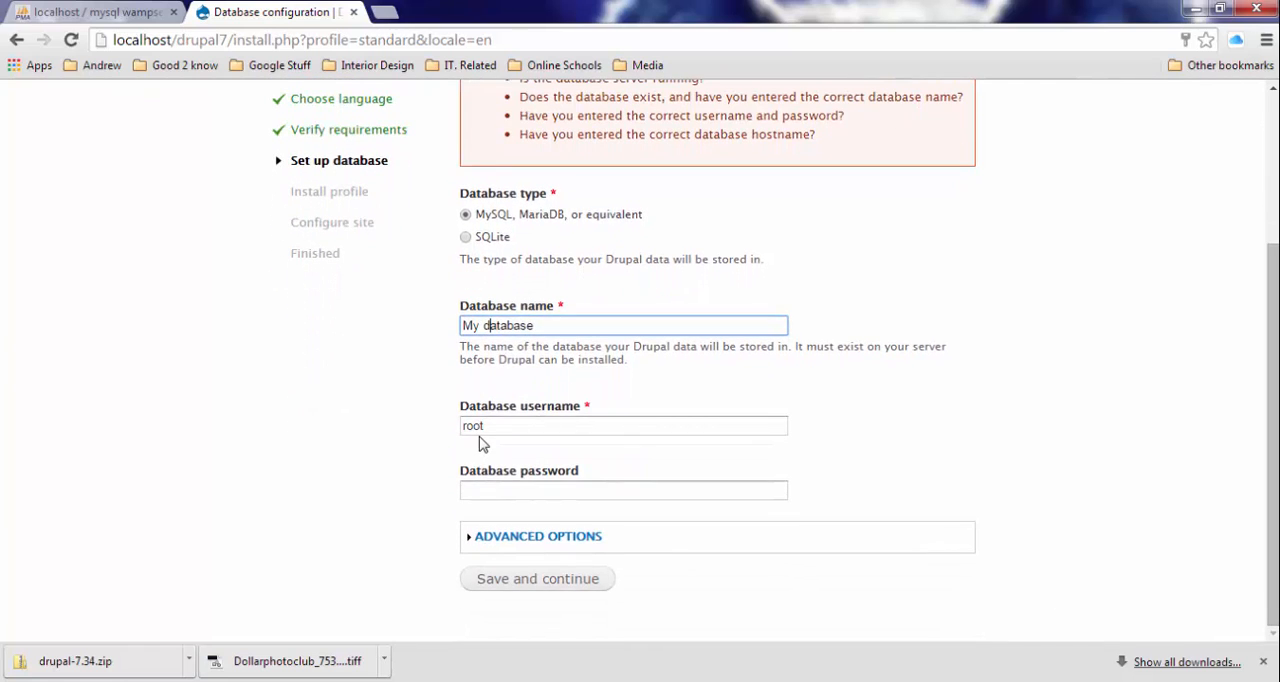
{"action": "left_click", "coordinate": [535, 583]}
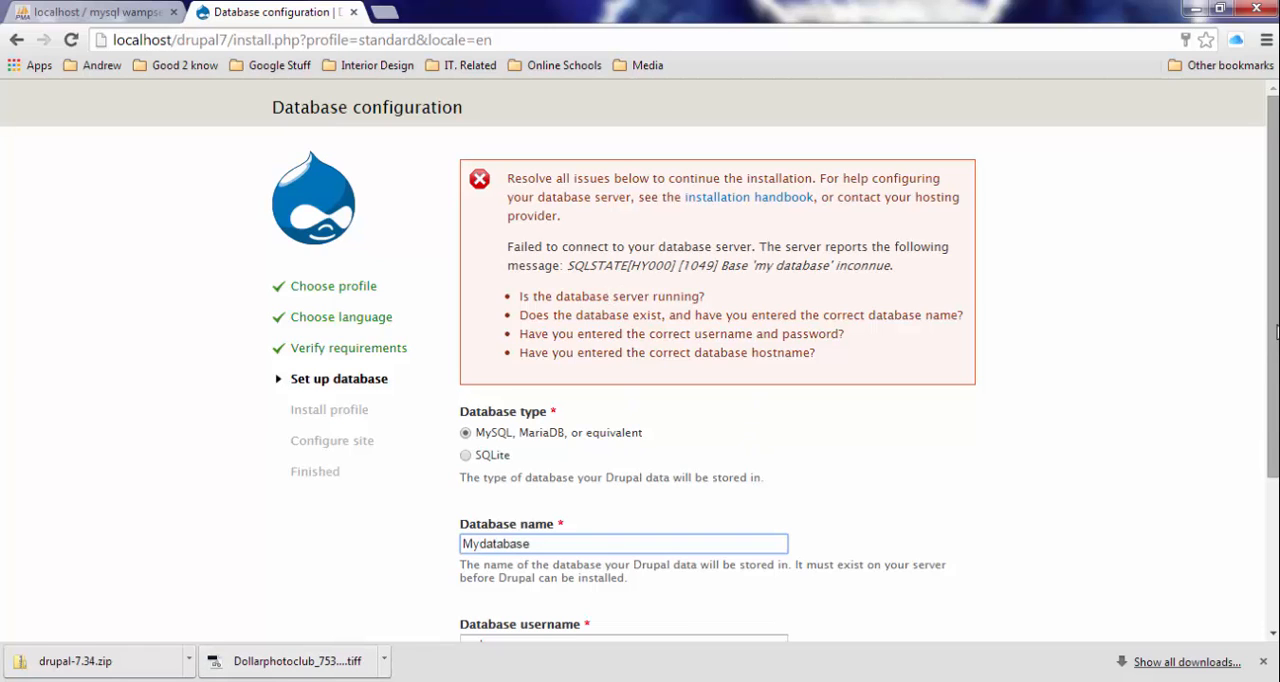
- Correct the database name to Mydatabase, without a space, and submit the configuration to install the profile
{"action": "left_click_drag", "start_coordinate": [1276, 332], "coordinate": [1276, 479]}
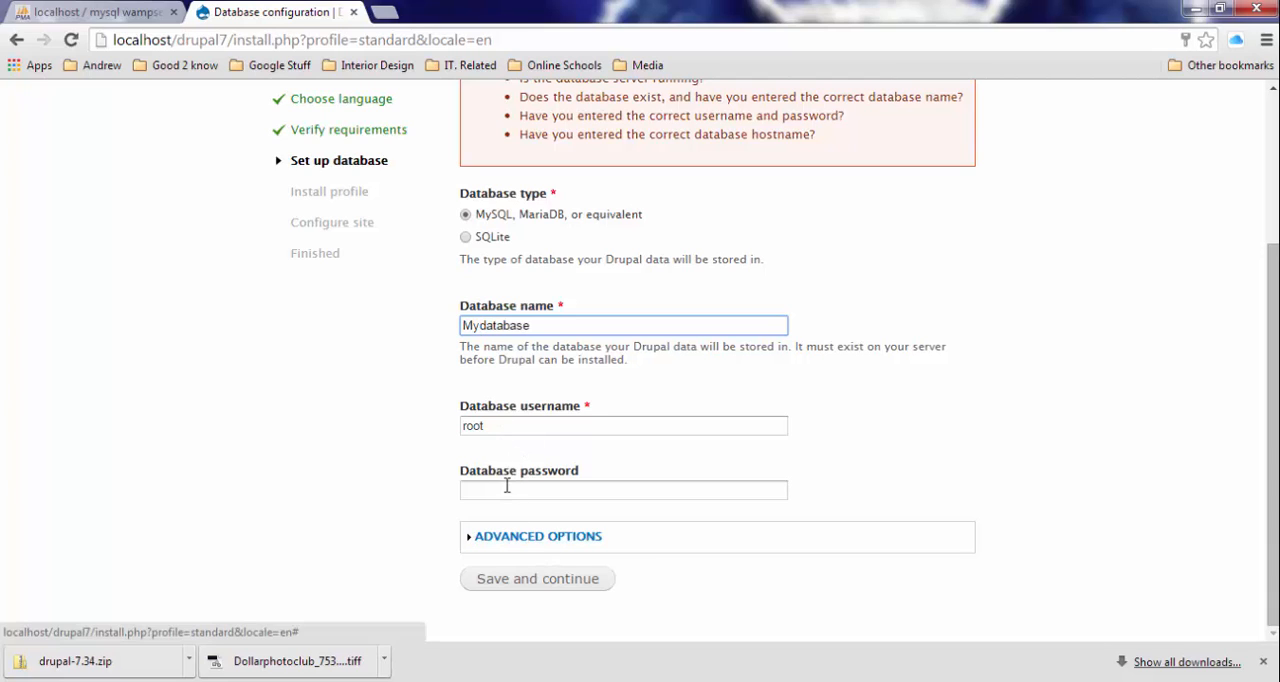
{"action": "left_click", "coordinate": [525, 591]}
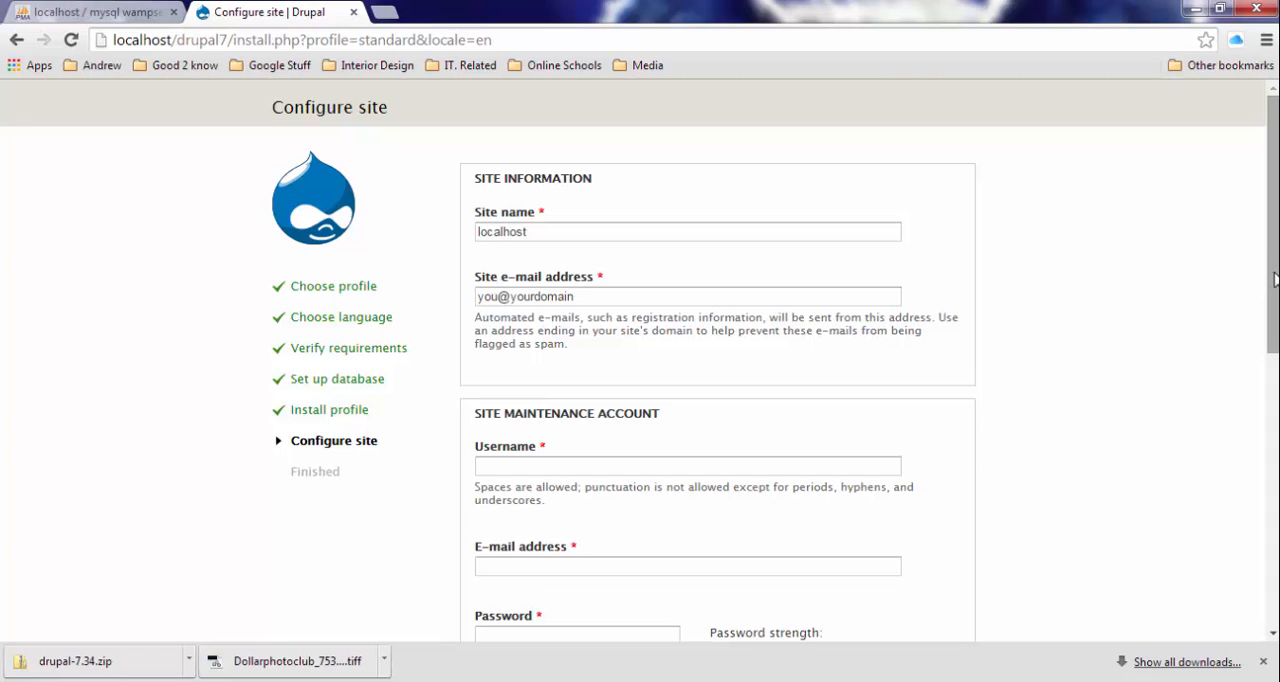
- Set the site name to drupal in the site information
{"action": "left_click_drag", "start_coordinate": [1274, 280], "coordinate": [1275, 323]}
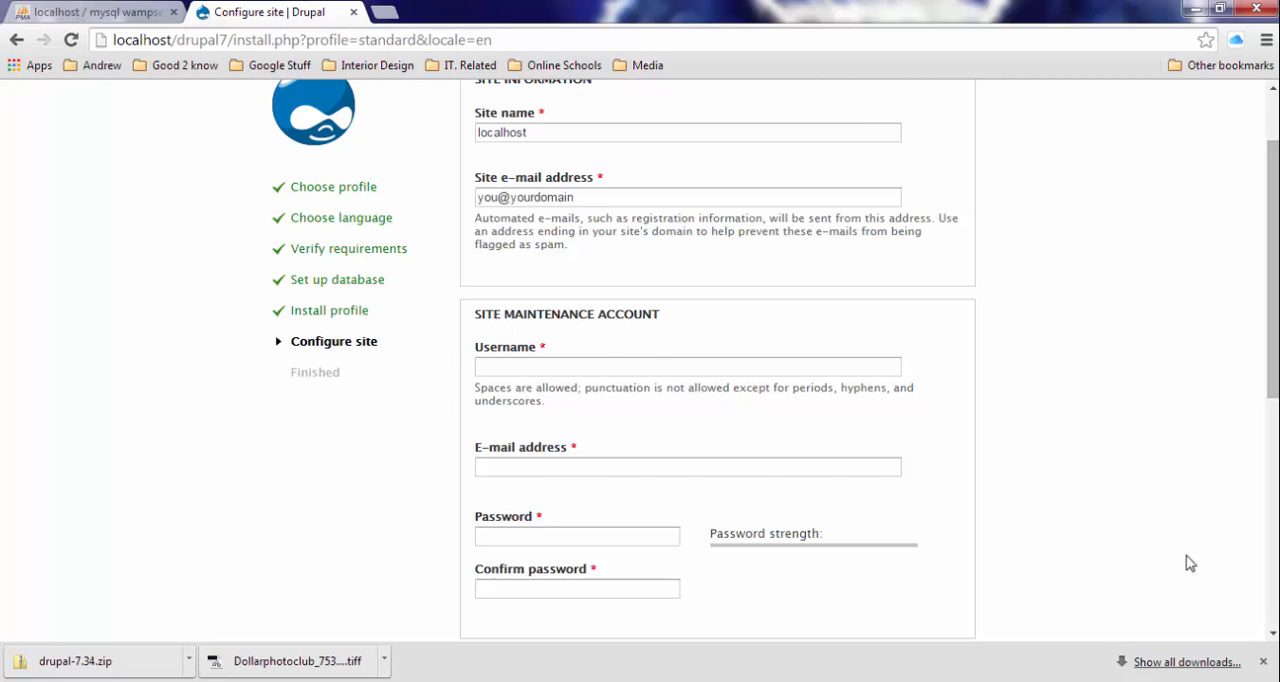
{"action": "scroll", "coordinate": [1094, 517], "scroll_direction": "up", "scroll_amount": 1}
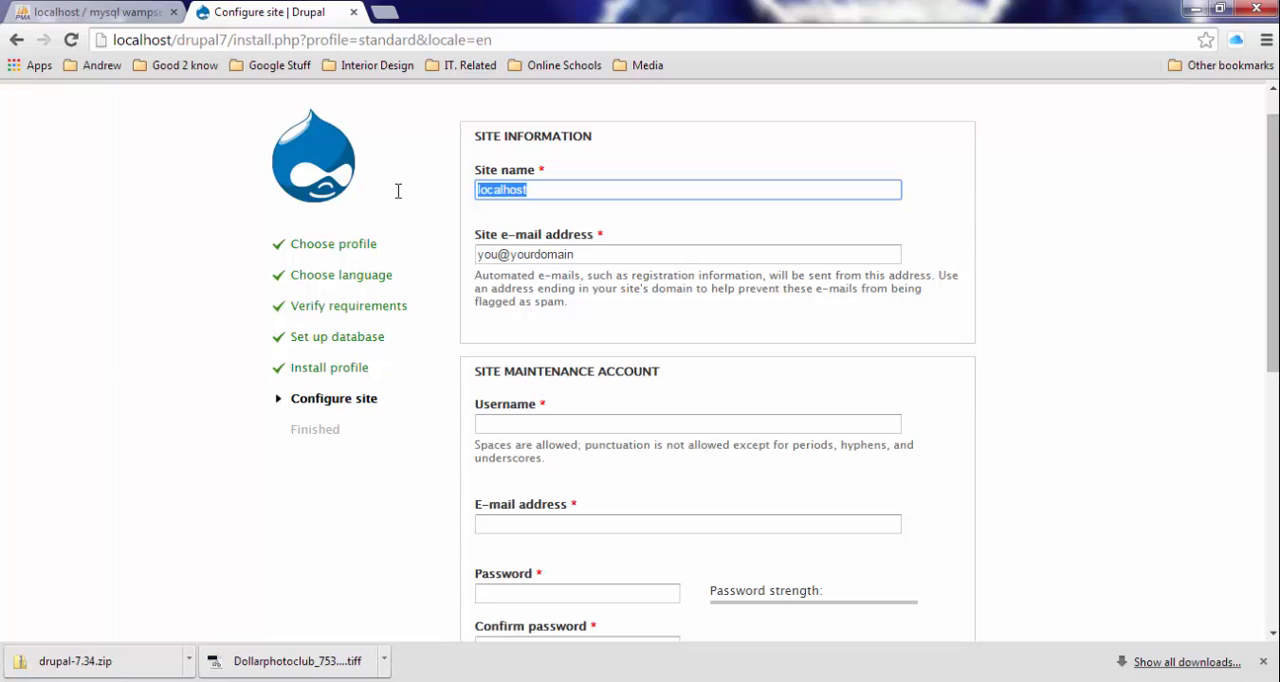
{"action": "type", "text": "drupal"}
- Set the site maintenance account's username to admin, keeping the prefilled site e-mail address
{"action": "left_click_drag", "start_coordinate": [610, 254], "coordinate": [453, 262]}
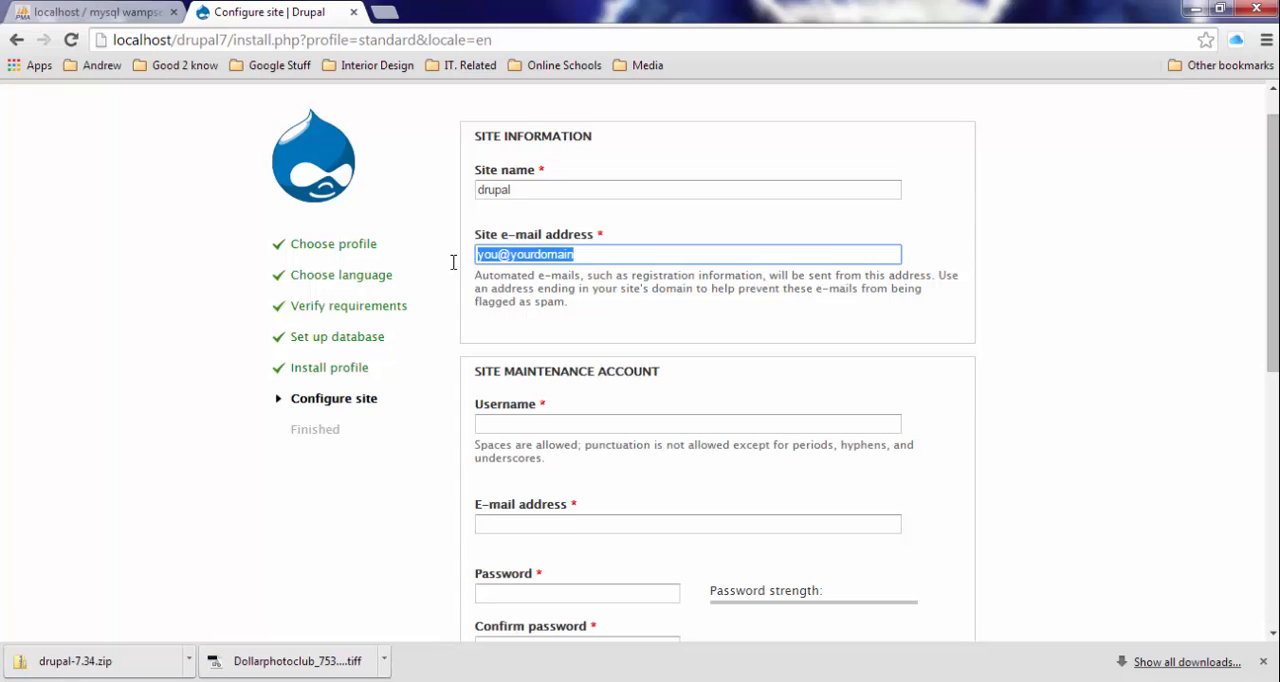
{"action": "left_click", "coordinate": [588, 311]}
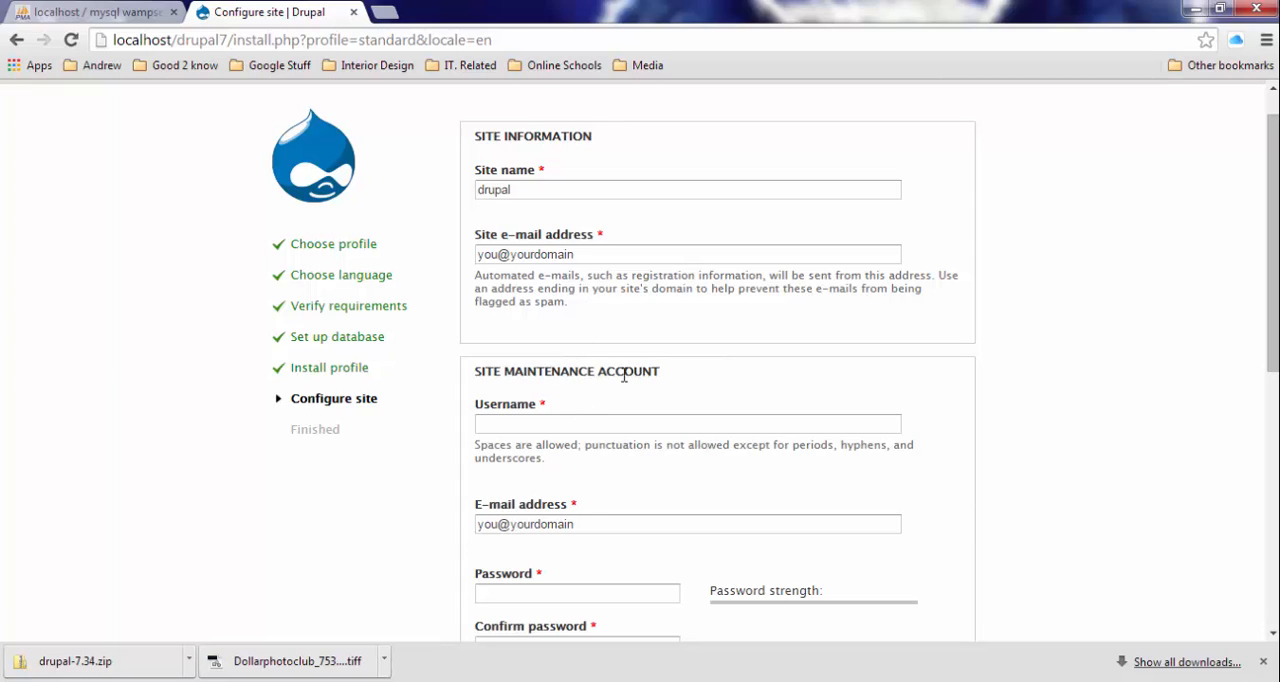
{"action": "left_click", "coordinate": [526, 421]}
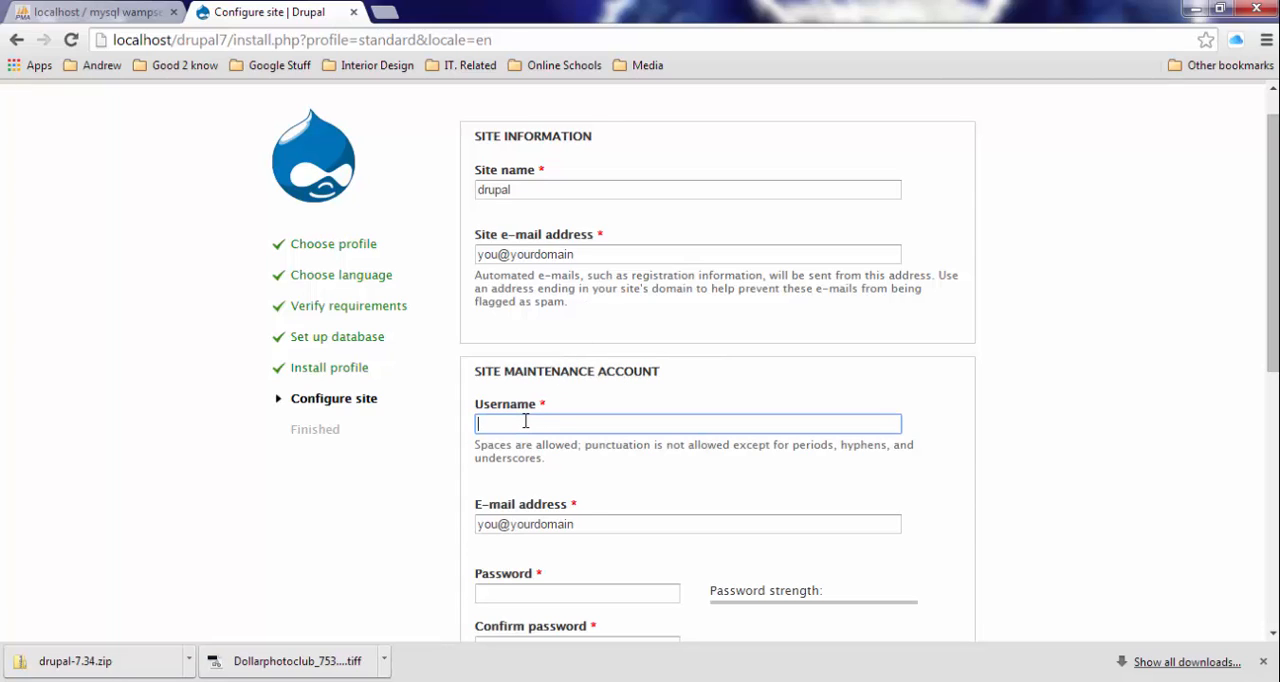
{"action": "type", "text": "admin"}
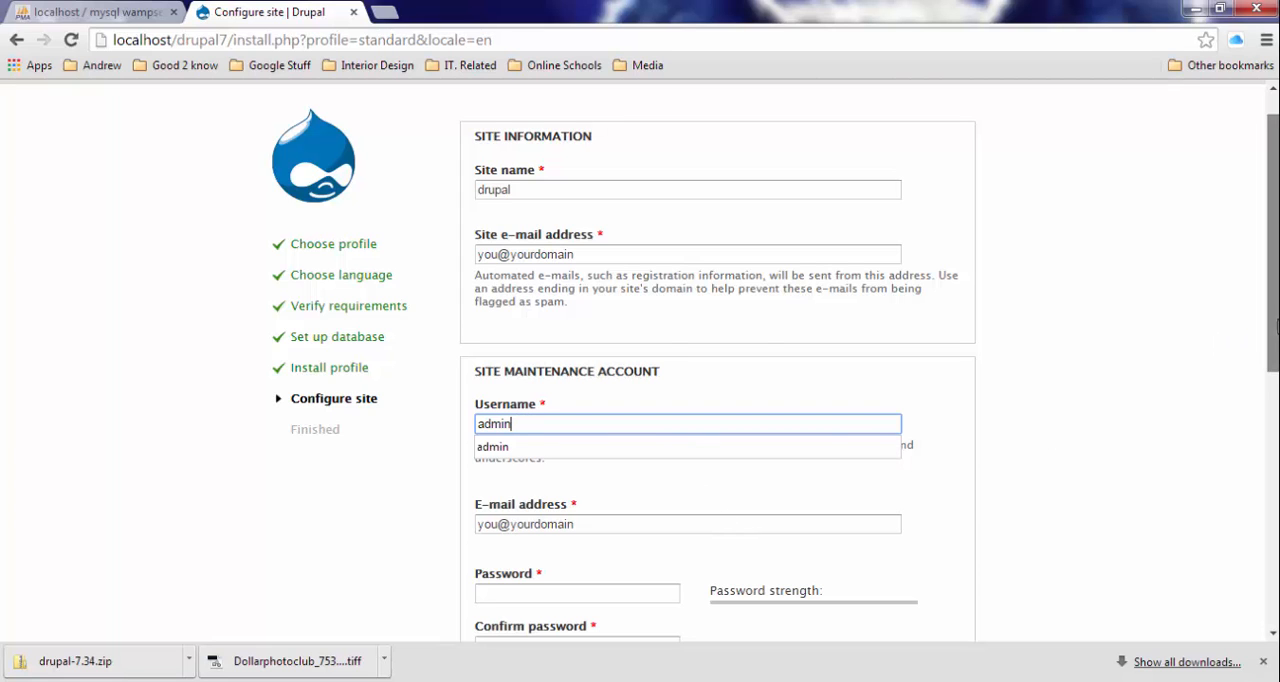
{"action": "left_click_drag", "start_coordinate": [1270, 335], "coordinate": [1258, 383]}
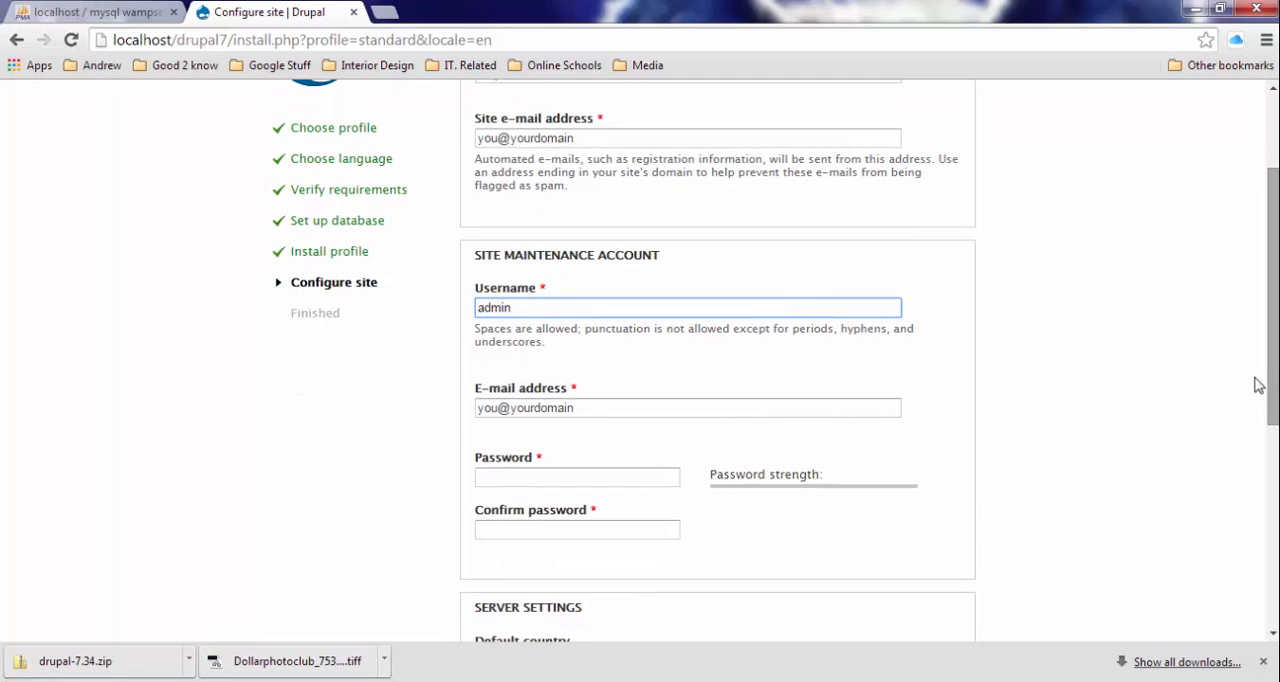
{"action": "left_click", "coordinate": [650, 372]}
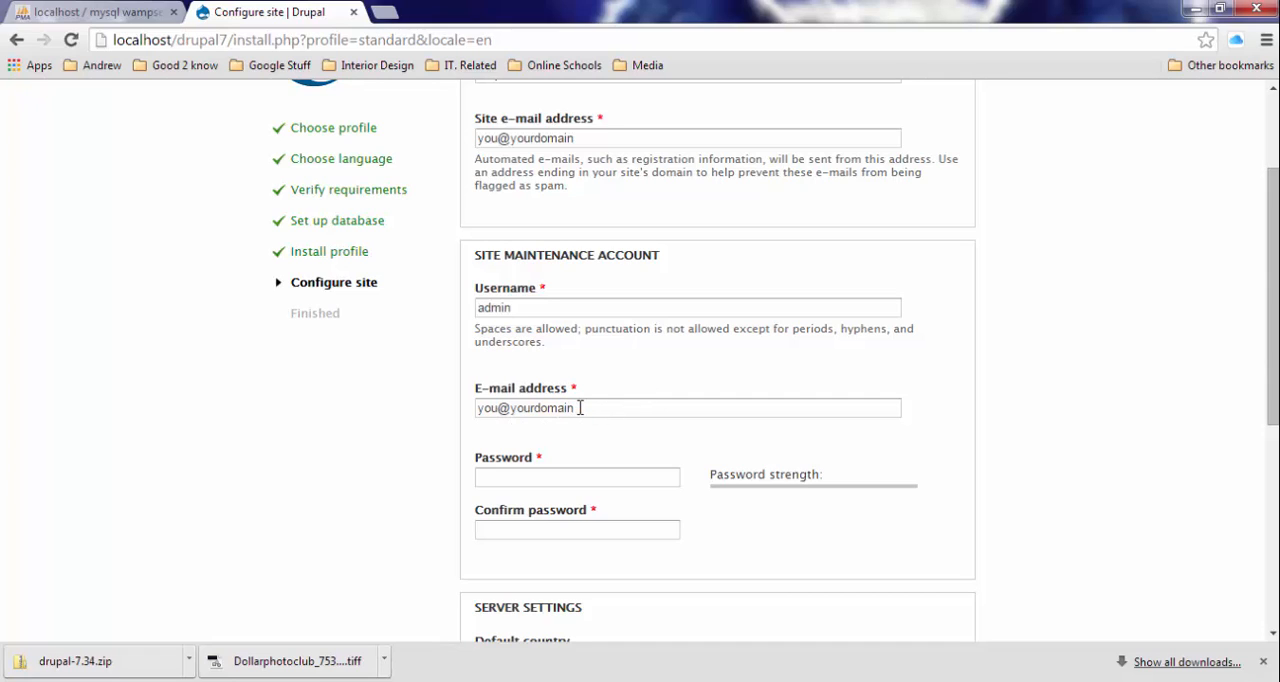
- Replace the site maintenance account's e-mail address with the suggested test address
{"action": "left_click_drag", "start_coordinate": [587, 407], "coordinate": [393, 403]}
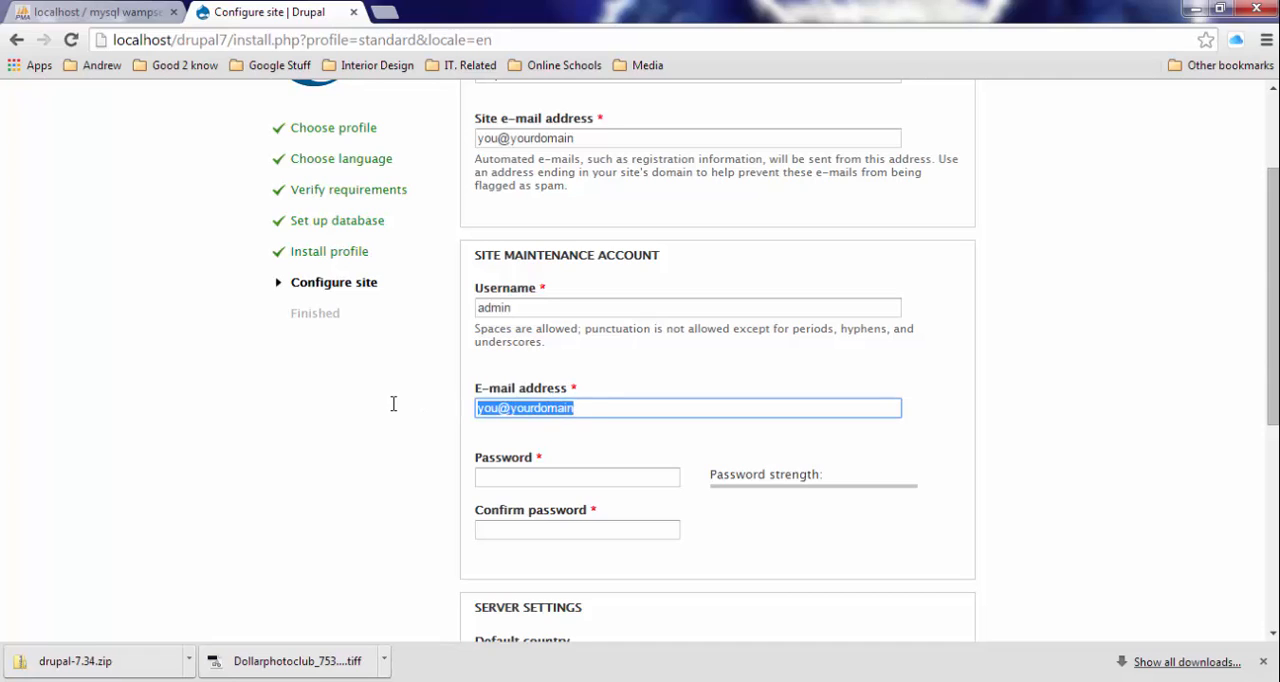
{"action": "type", "text": "test"}
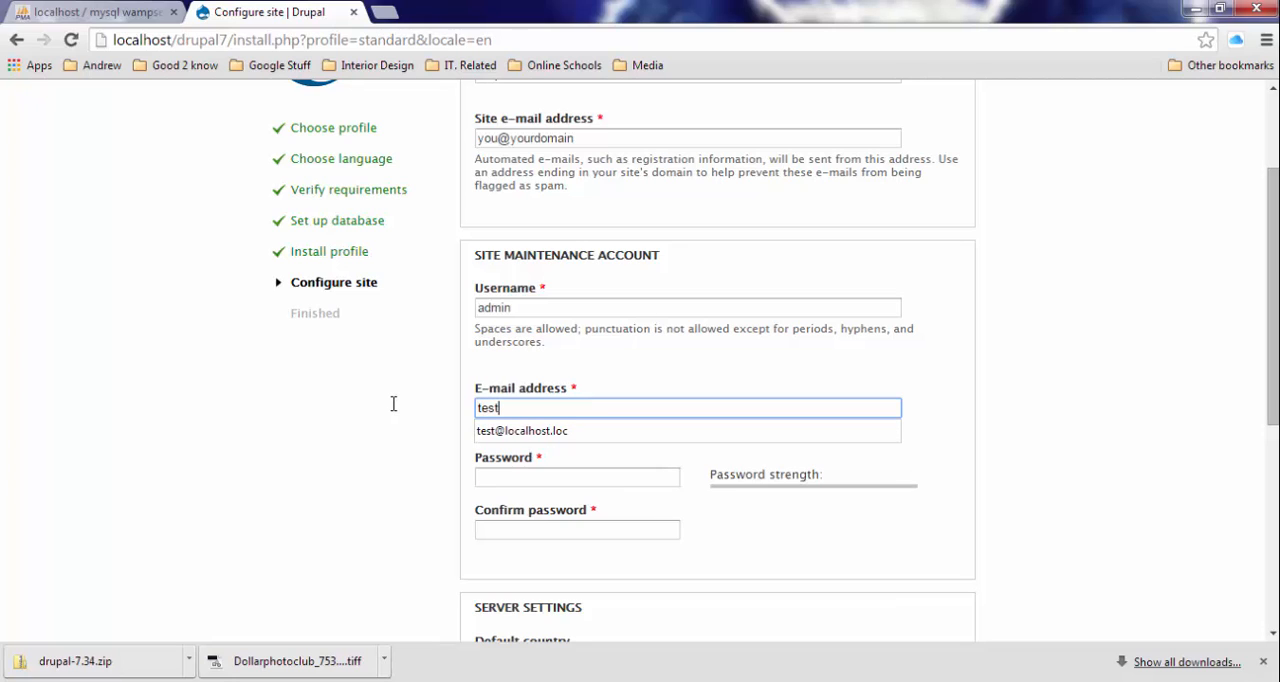
{"action": "key", "text": "Down"}
{"action": "key", "text": "Return"}
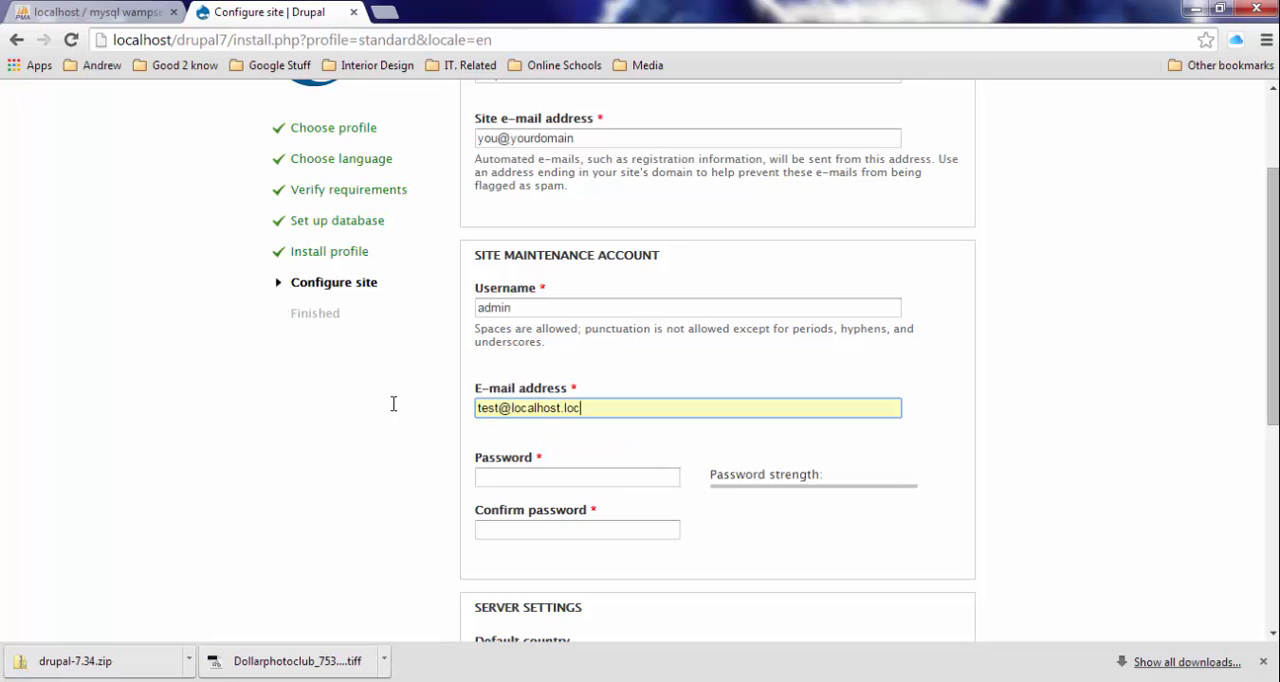
- Enter the site maintenance account's password and repeat it in the confirmation field
{"action": "left_click", "coordinate": [510, 475]}
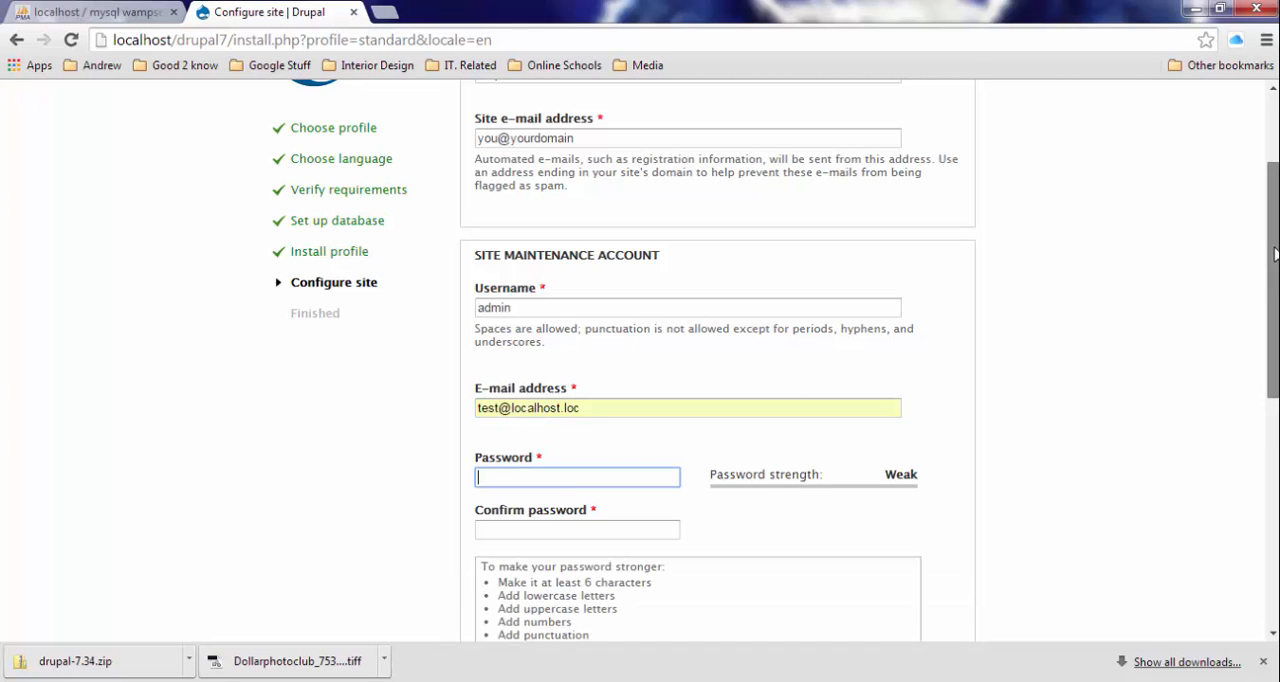
{"action": "scroll", "coordinate": [700, 360], "scroll_direction": "down", "scroll_amount": 3}
{"action": "type", "text": "a"}
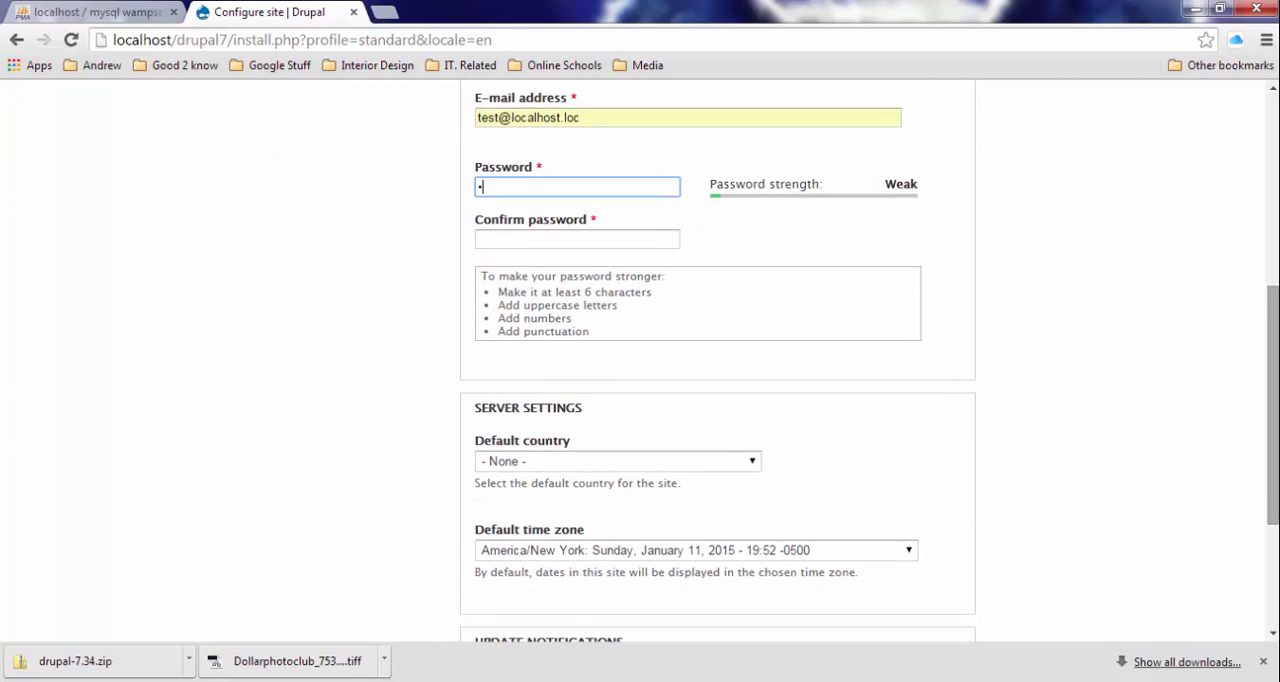
{"action": "type", "text": "dmin"}
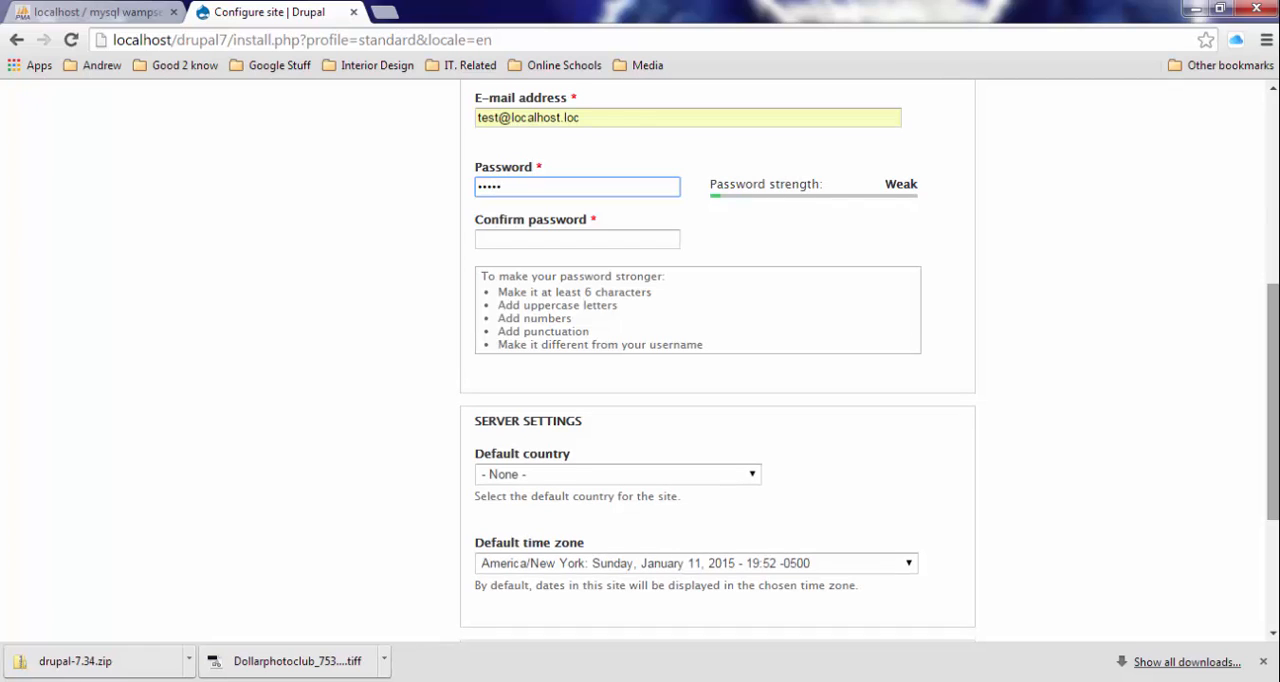
{"action": "key", "text": "Tab"}
{"action": "type", "text": "admi"}
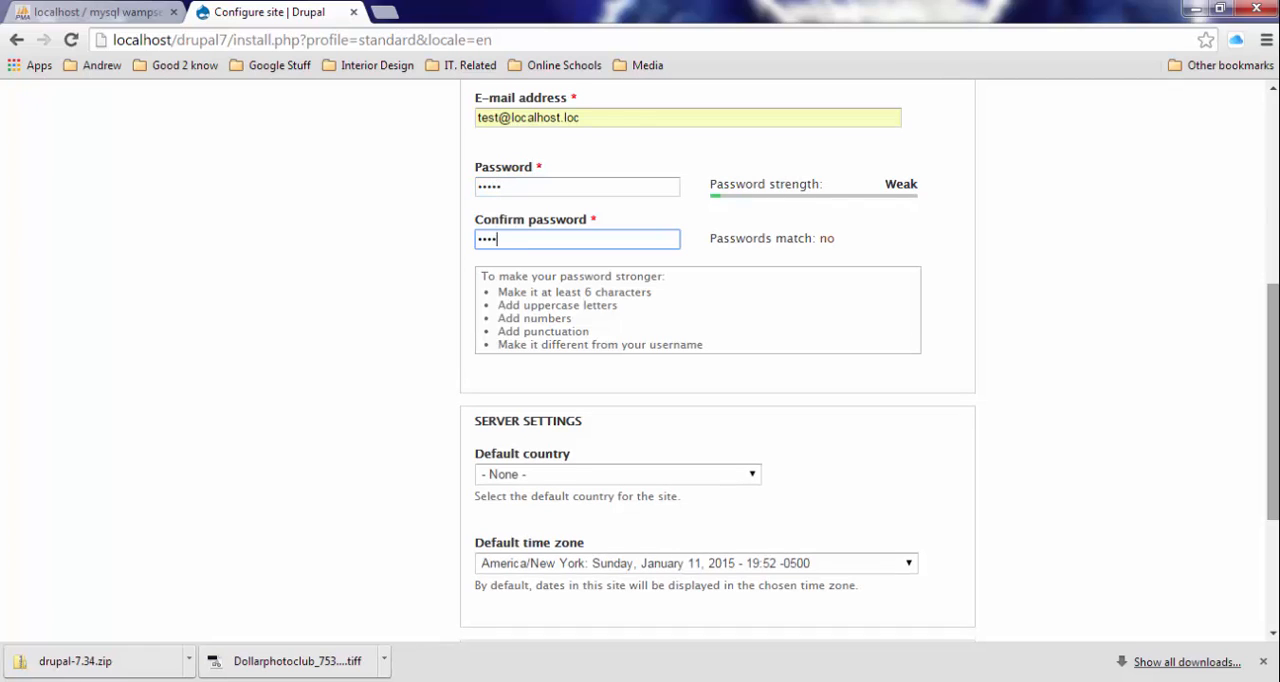
{"action": "type", "text": "n"}
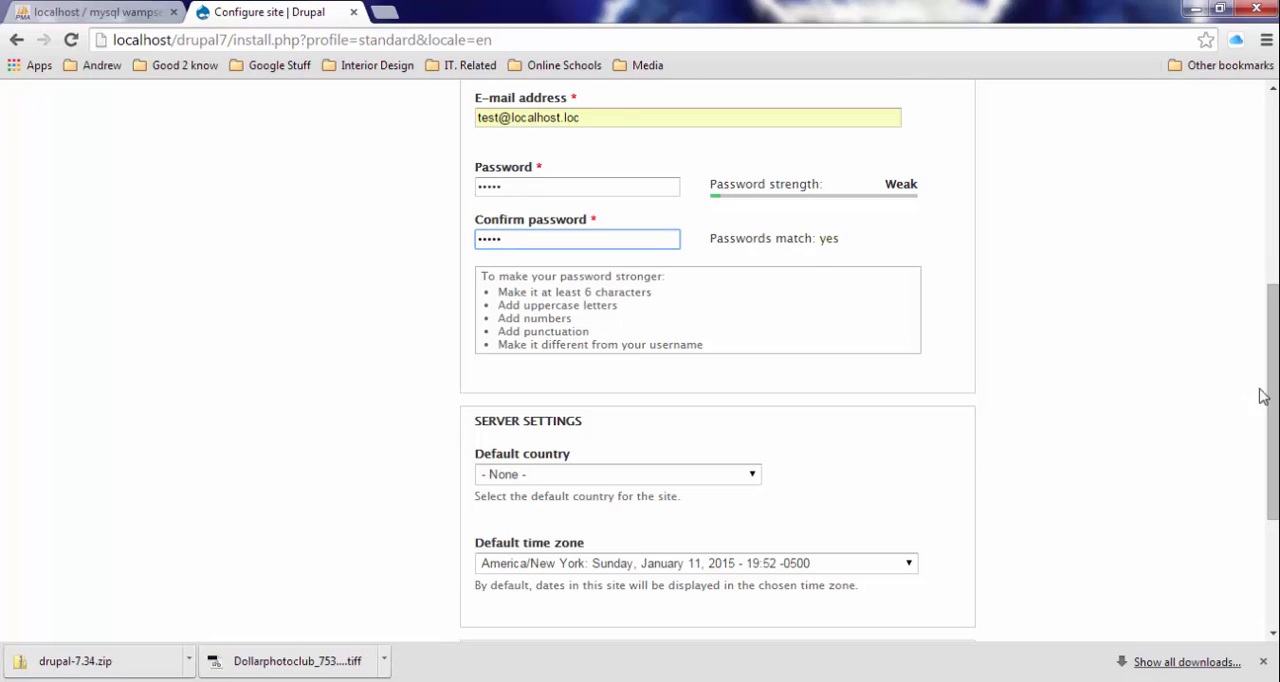
- Turn off e-mail notifications for updates and save the site configuration to finish the installation
{"action": "left_click_drag", "start_coordinate": [1271, 394], "coordinate": [1273, 503]}
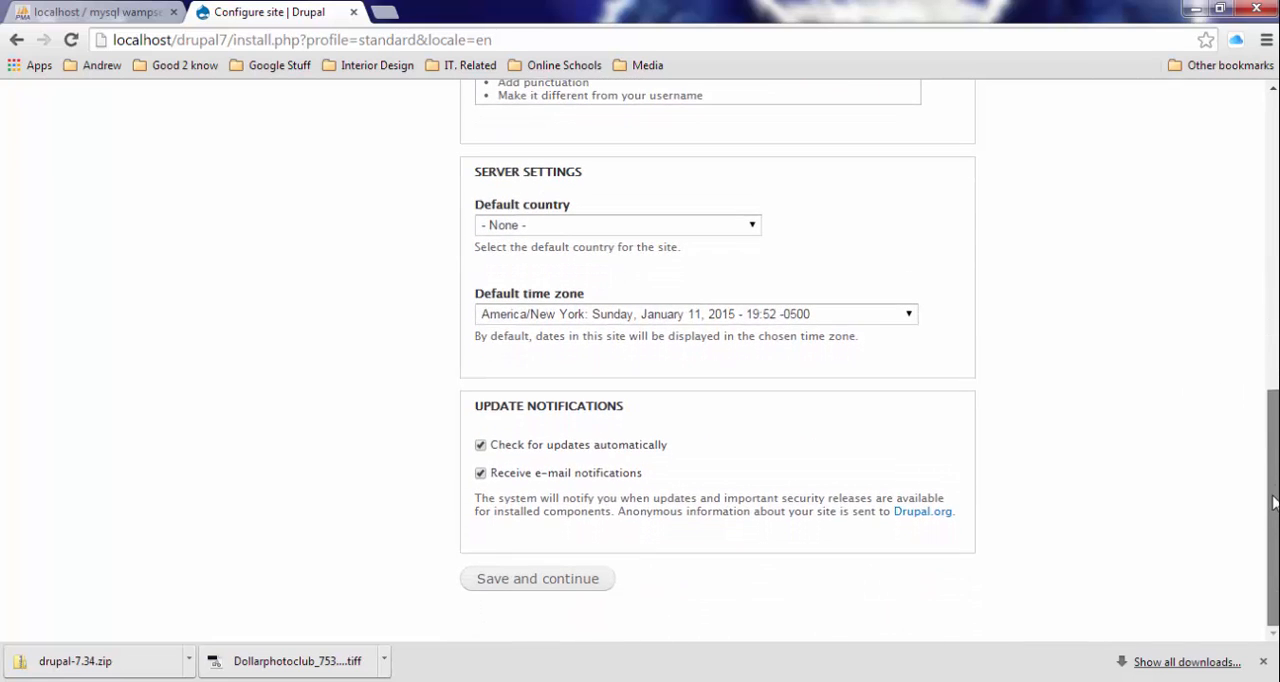
{"action": "left_click", "coordinate": [481, 474]}
{"action": "left_click", "coordinate": [513, 582]}
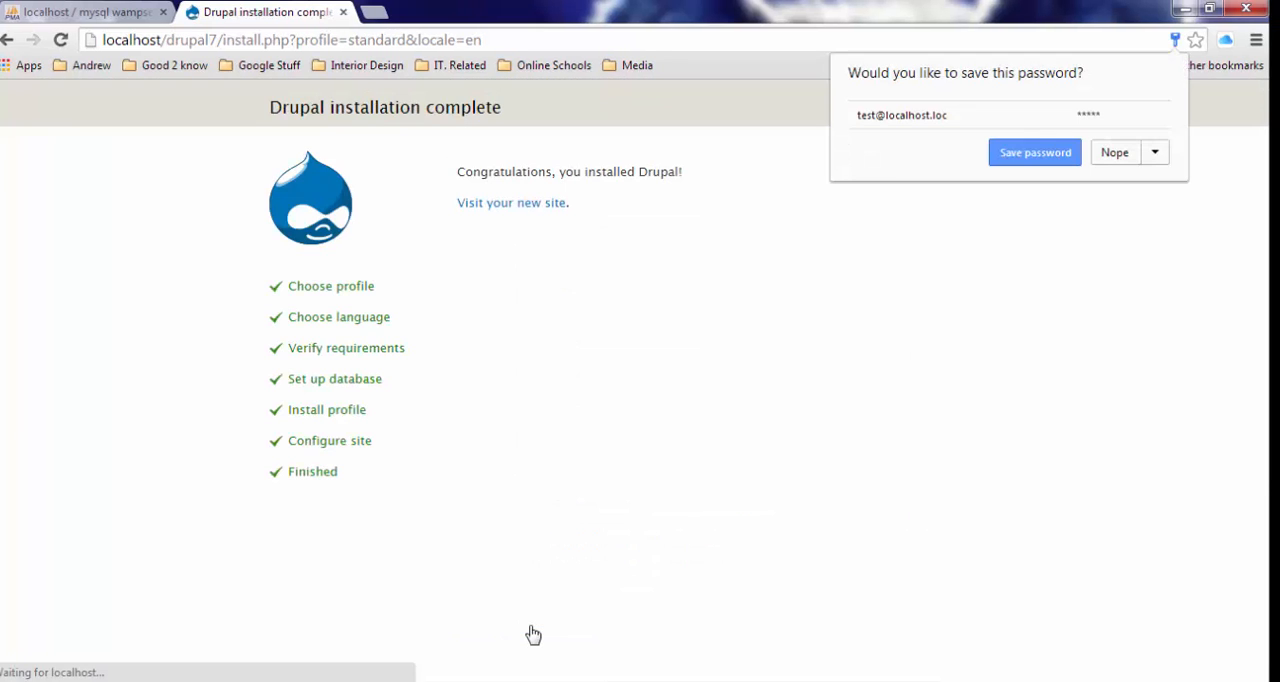
- Save the account password in the browser and visit the newly installed Drupal site
{"action": "left_click", "coordinate": [993, 160]}
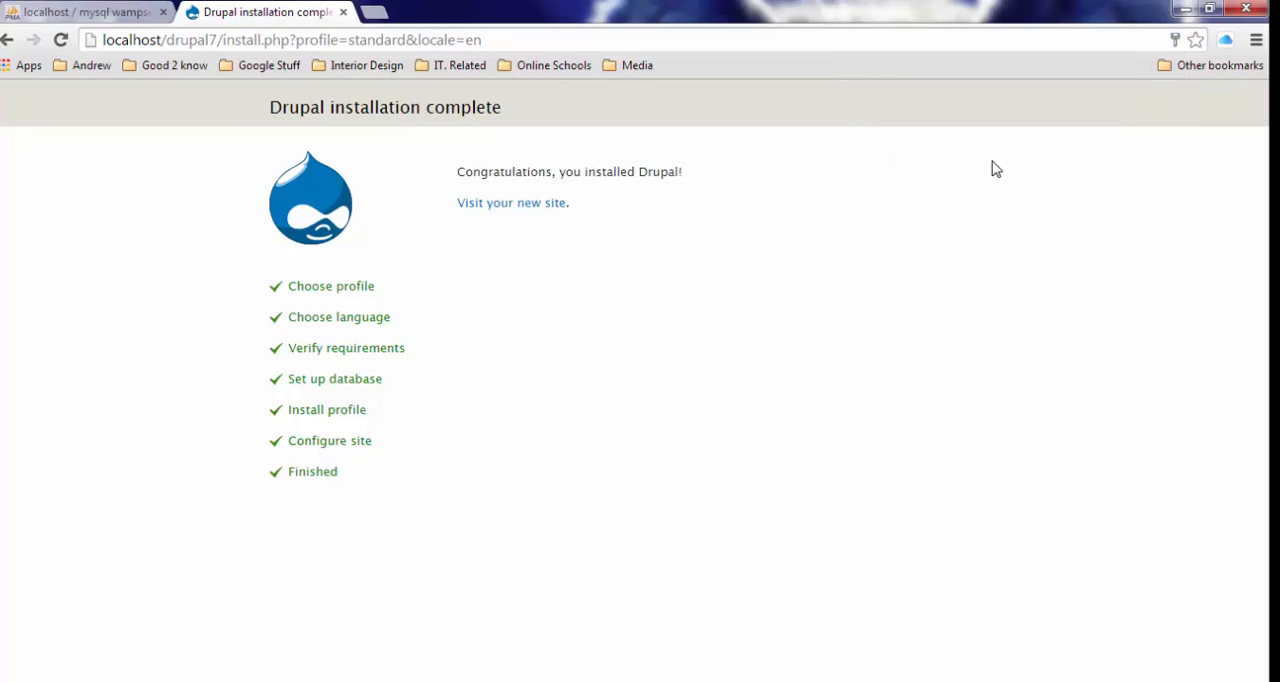
{"action": "left_click", "coordinate": [521, 212]}
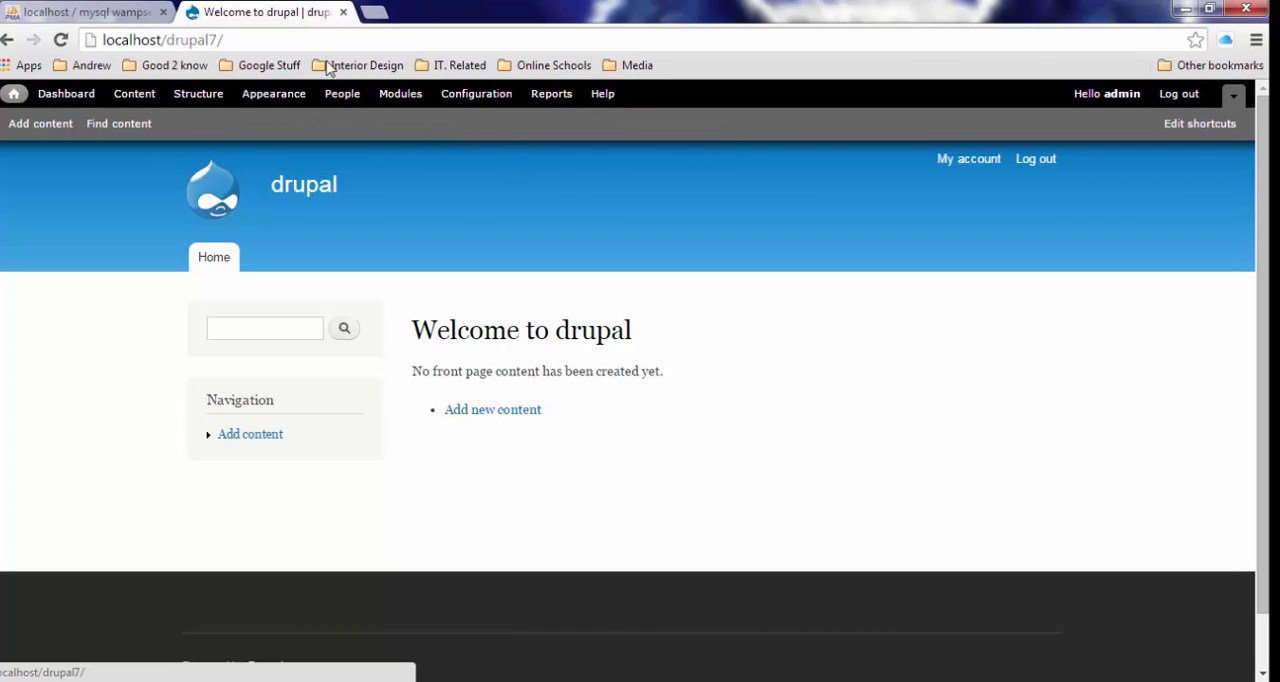
{"action": "left_click", "coordinate": [251, 44]}
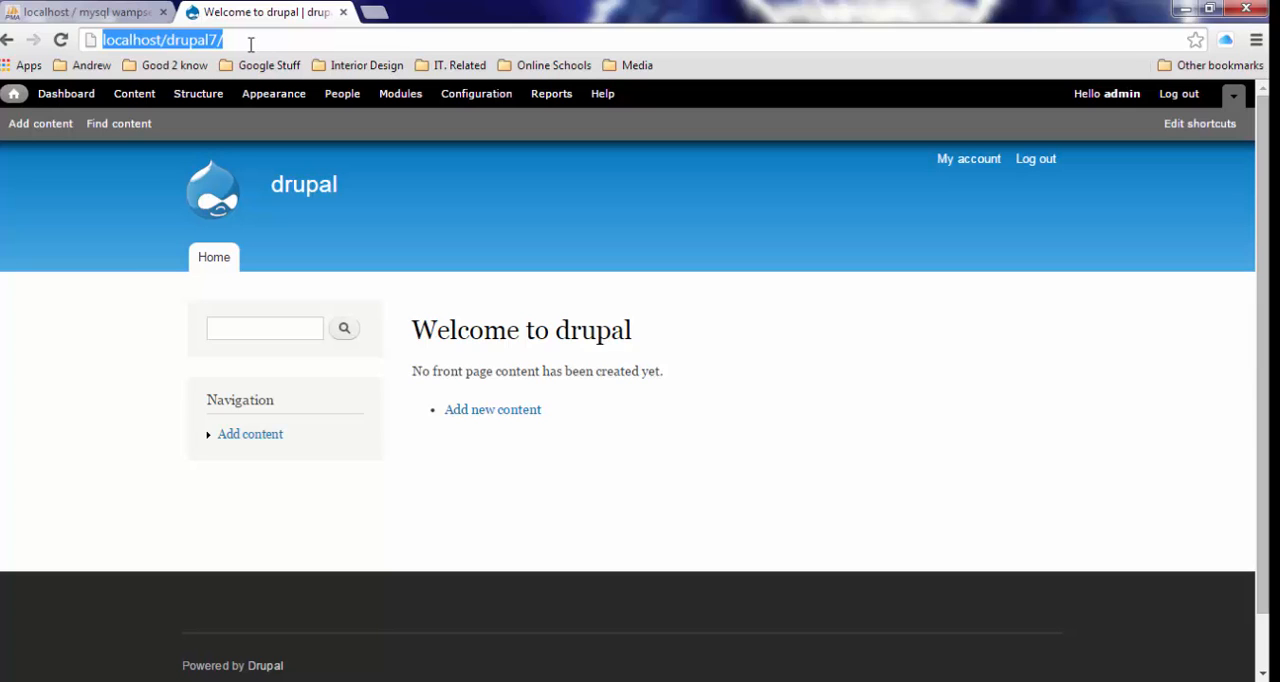
- Load the Drupal site at localhost/drupal7 in the browser tab that holds phpMyAdmin
{"action": "left_click", "coordinate": [52, 18]}
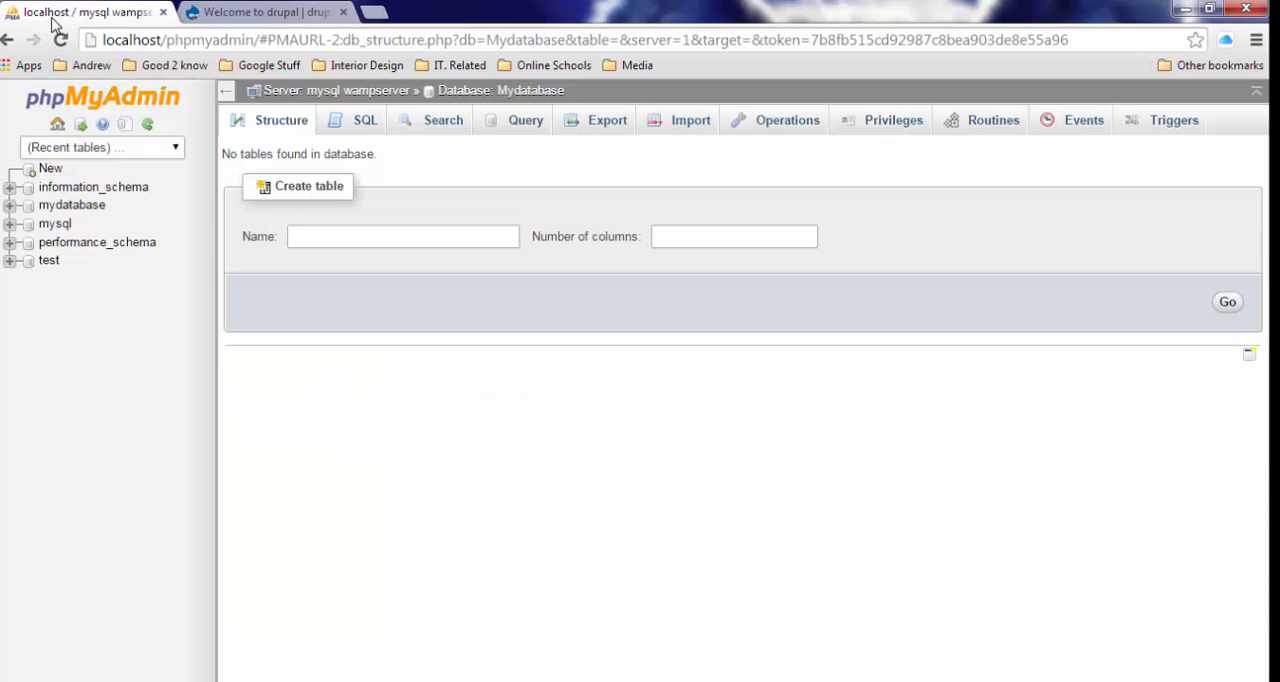
{"action": "left_click", "coordinate": [265, 45]}
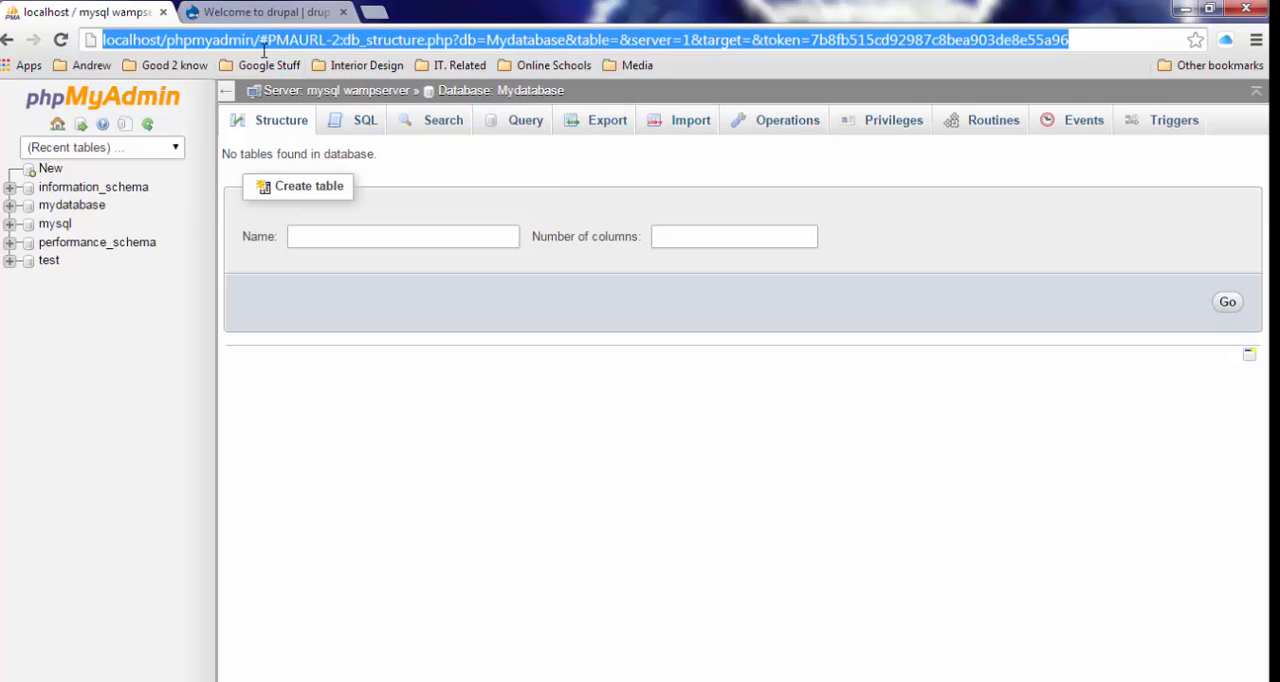
{"action": "type", "text": "localh"}
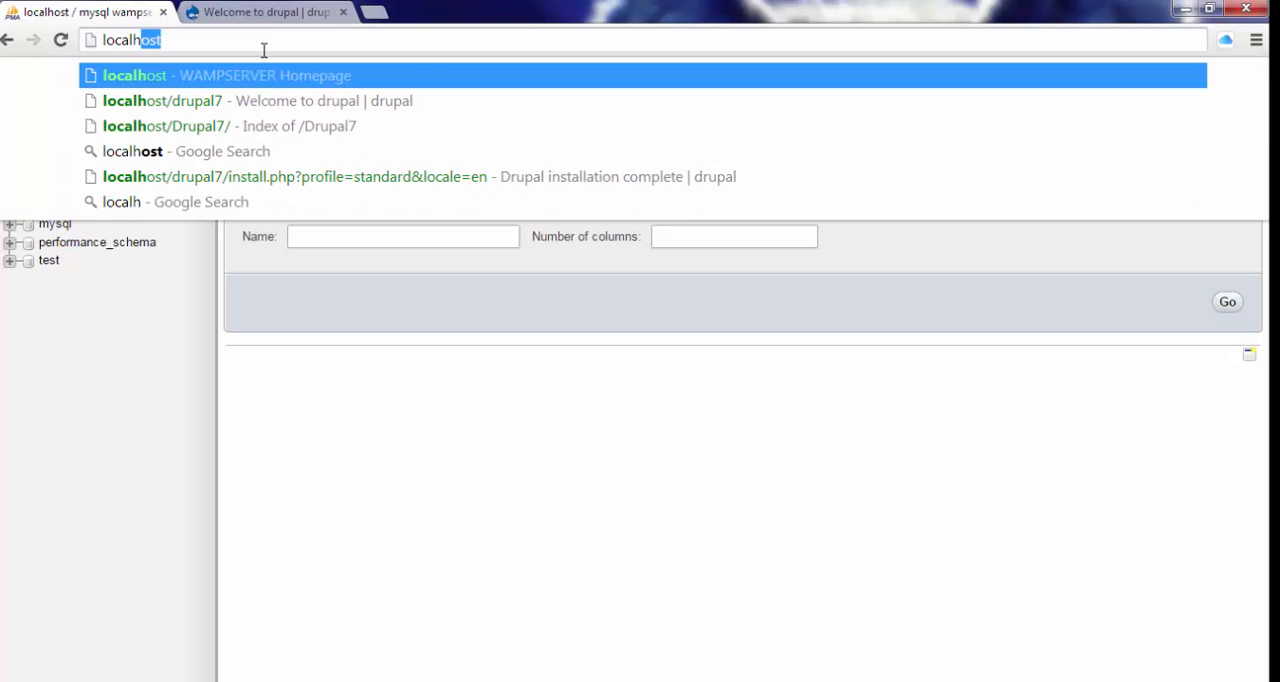
{"action": "type", "text": "ost/d"}
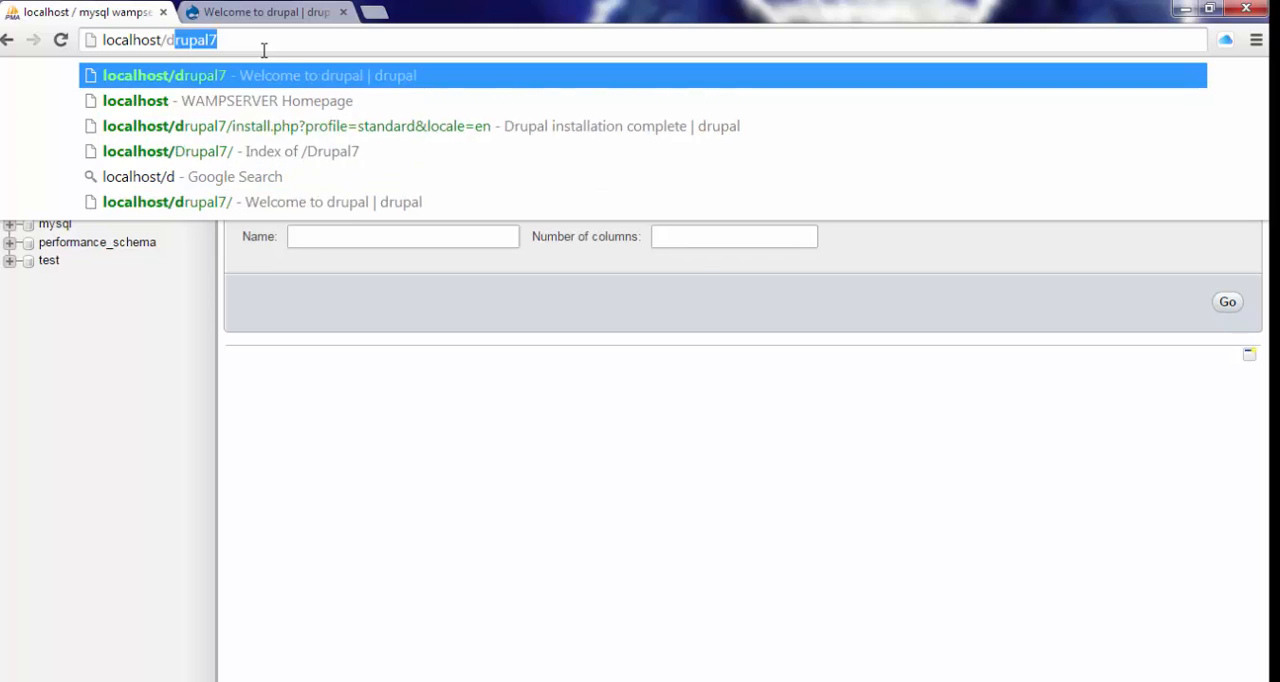
{"action": "type", "text": "rupal"}
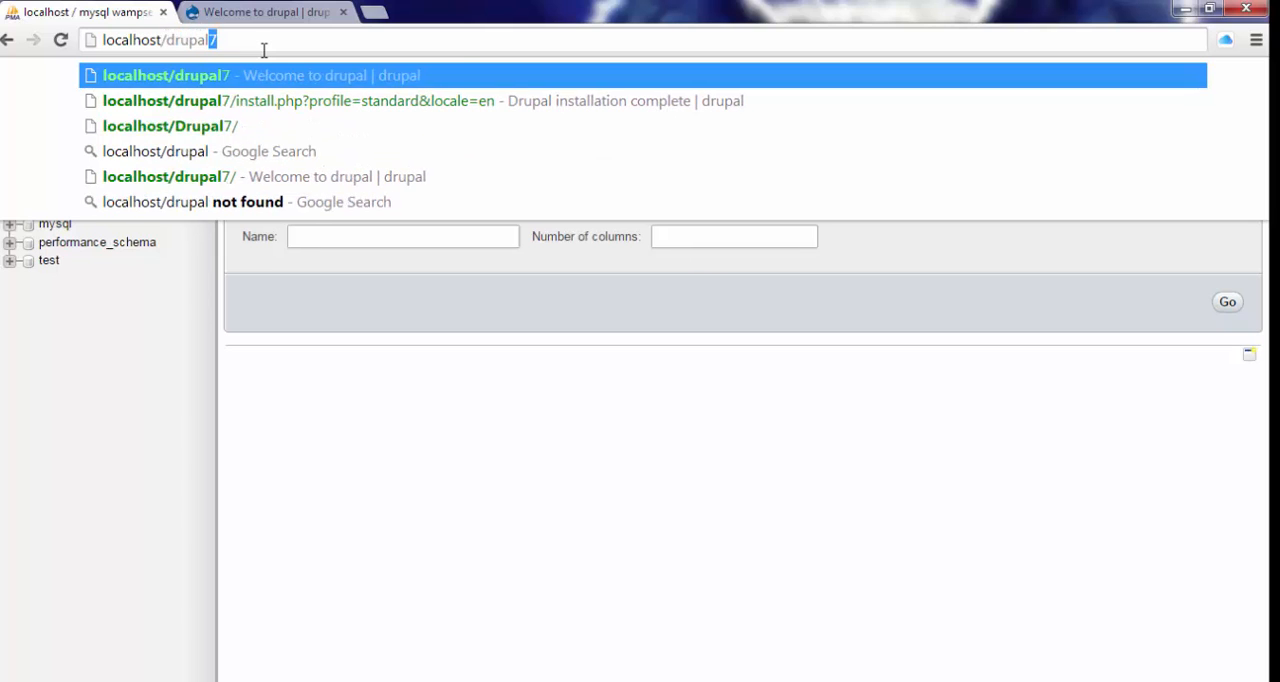
{"action": "key", "text": "Return"}
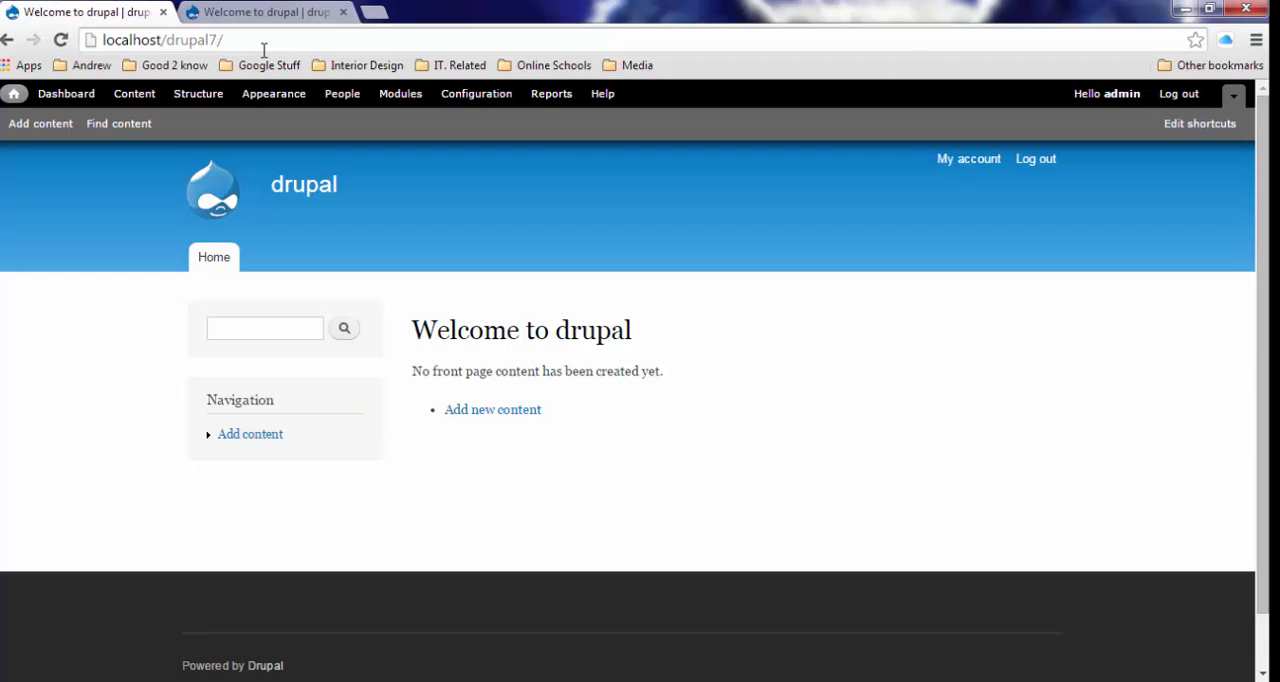
{"action": "left_click", "coordinate": [480, 681]}
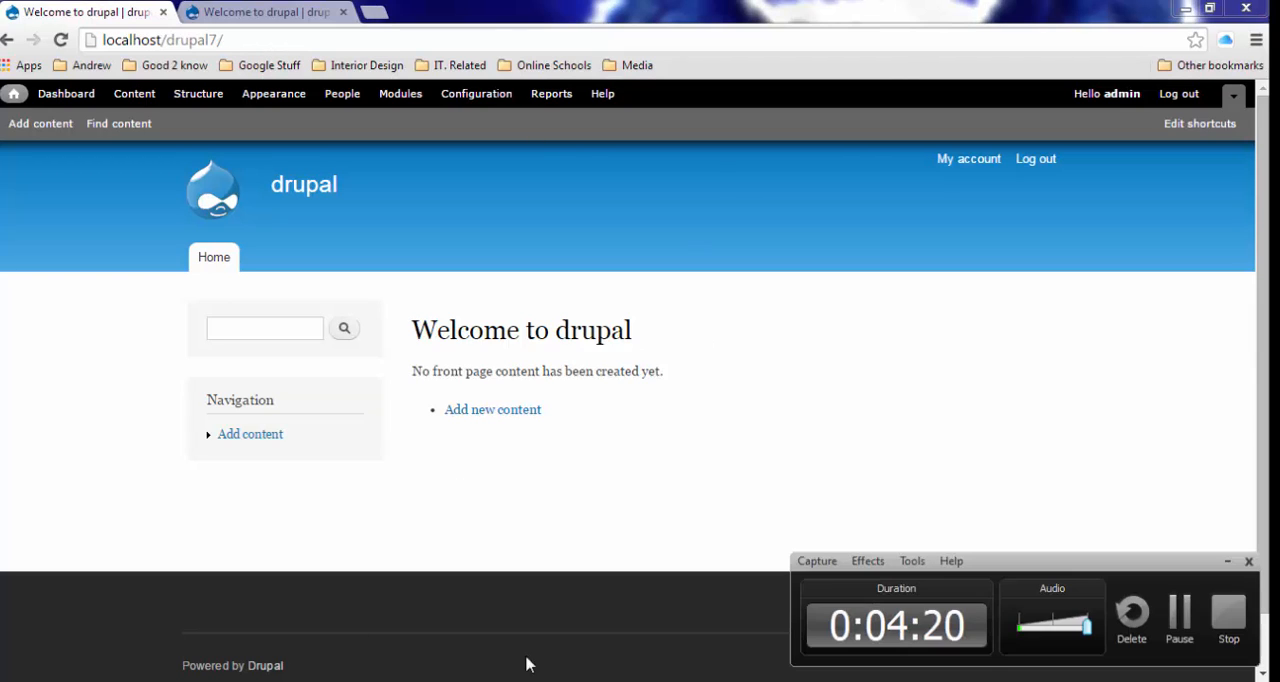